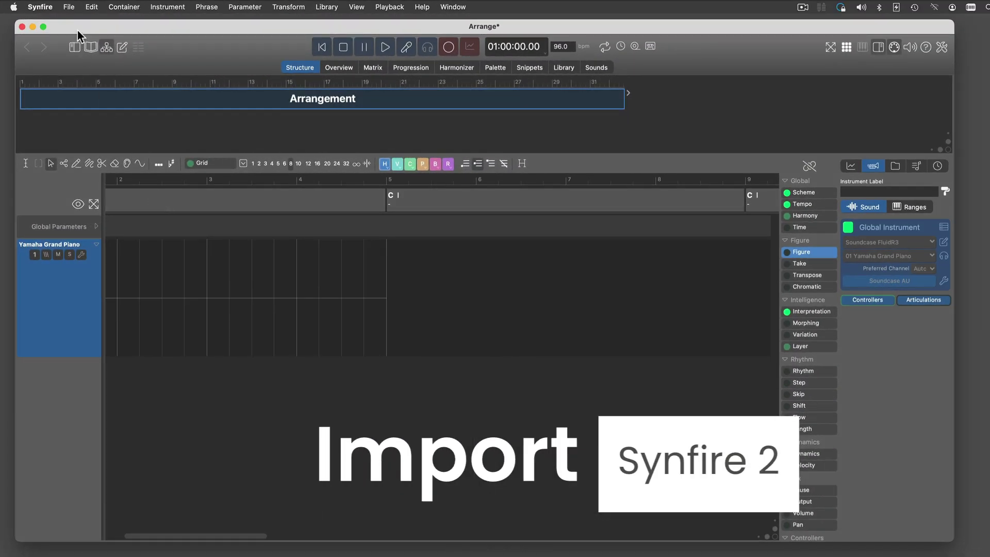
Step: Import debussy_cc_4.mid from the debussy folder as a Standard MIDI File and select its Piano right track
click(70, 7)
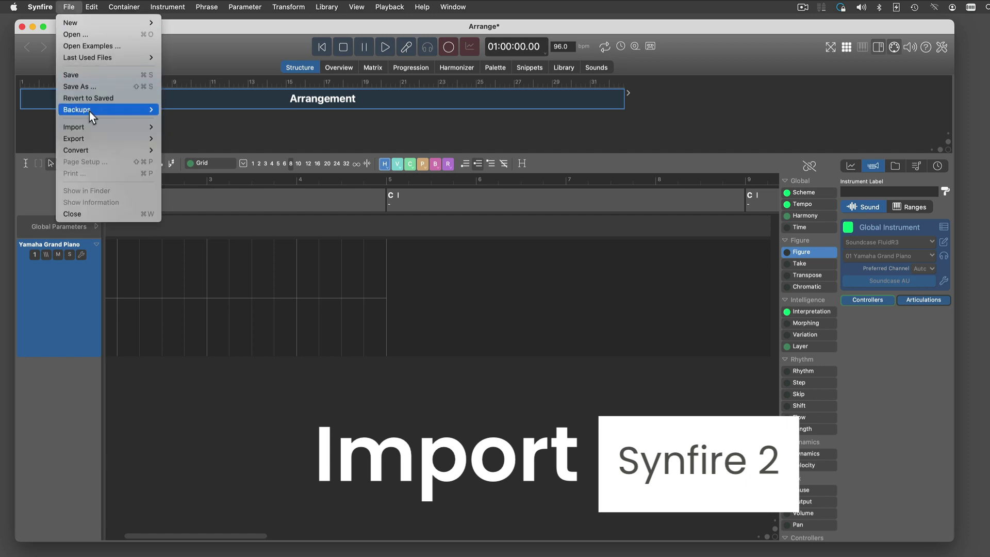
mouse_move(91, 127)
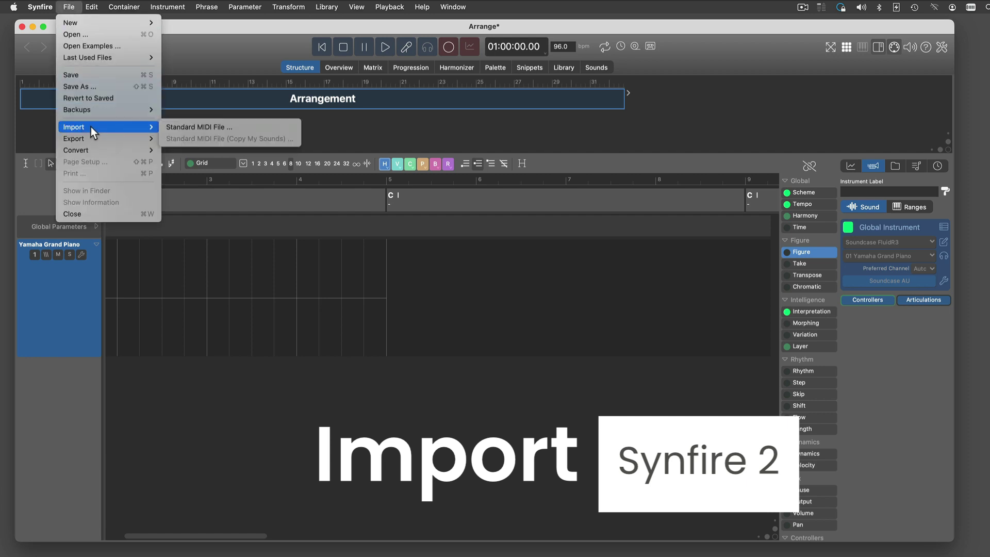
click(292, 131)
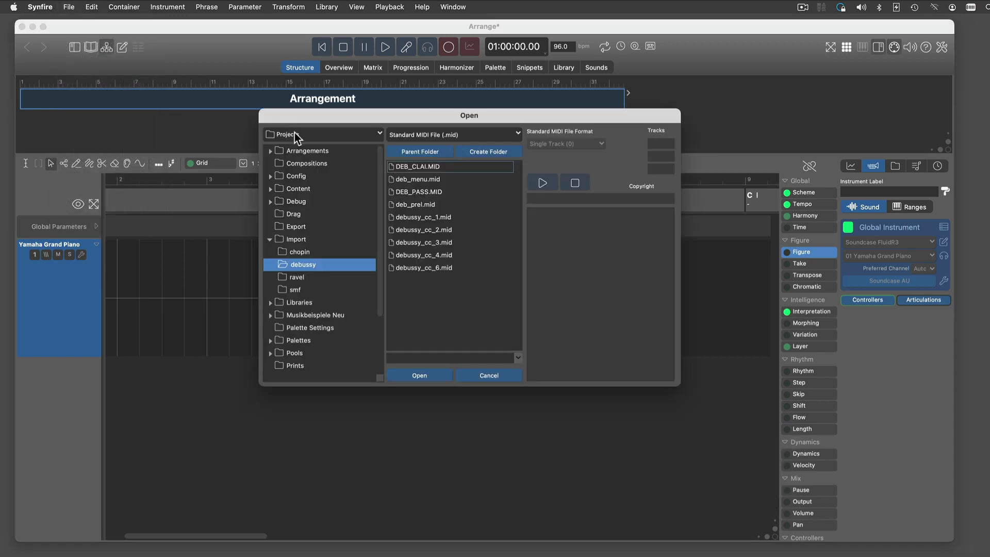
click(422, 229)
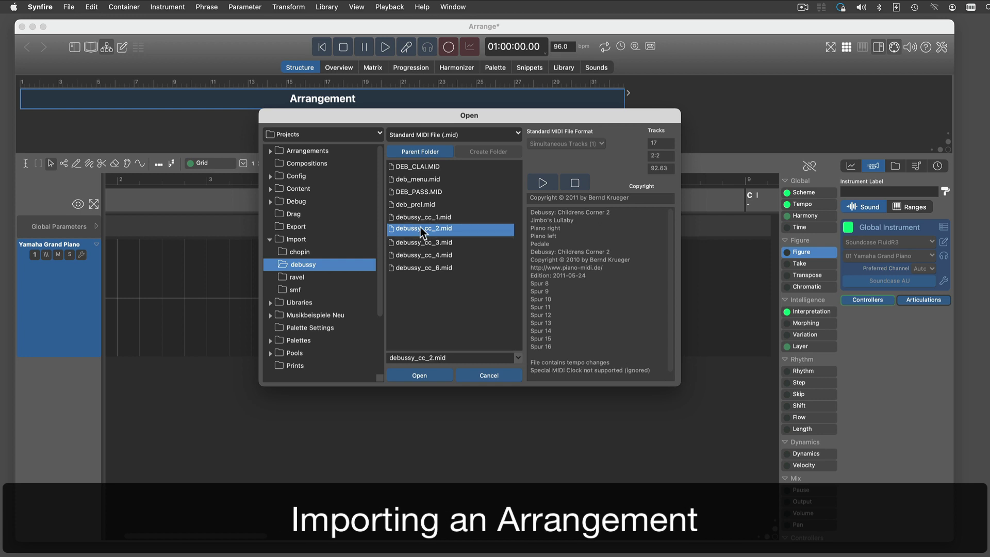
click(428, 254)
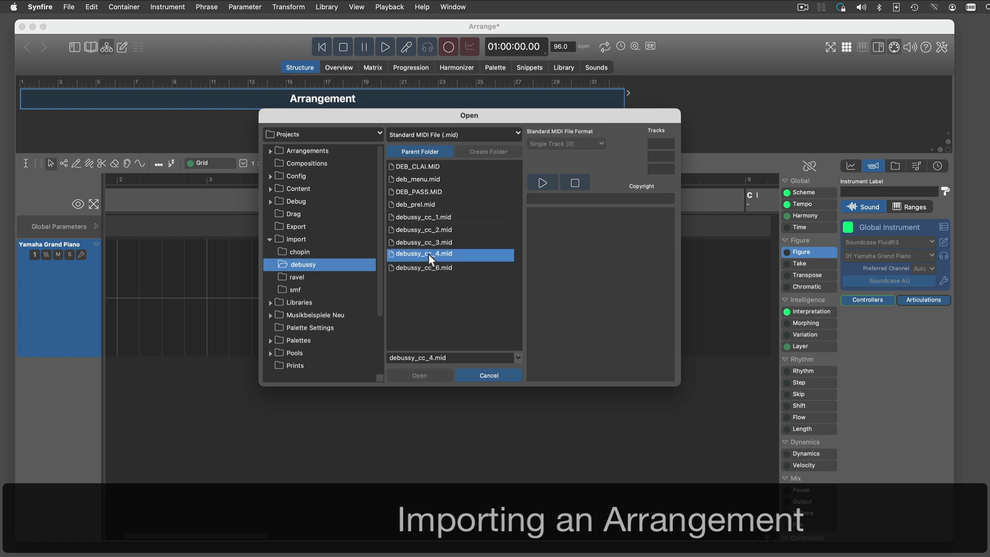
double_click(428, 254)
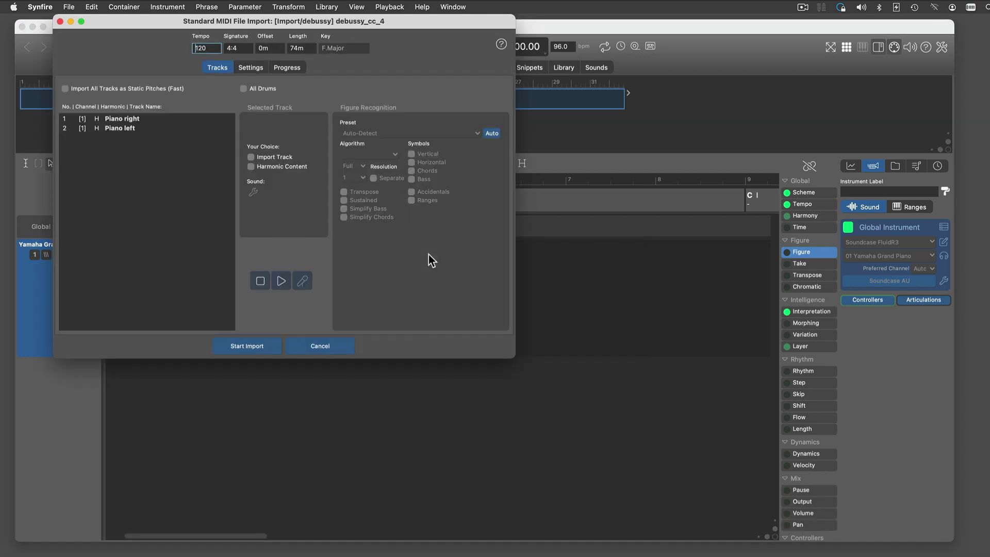
click(137, 119)
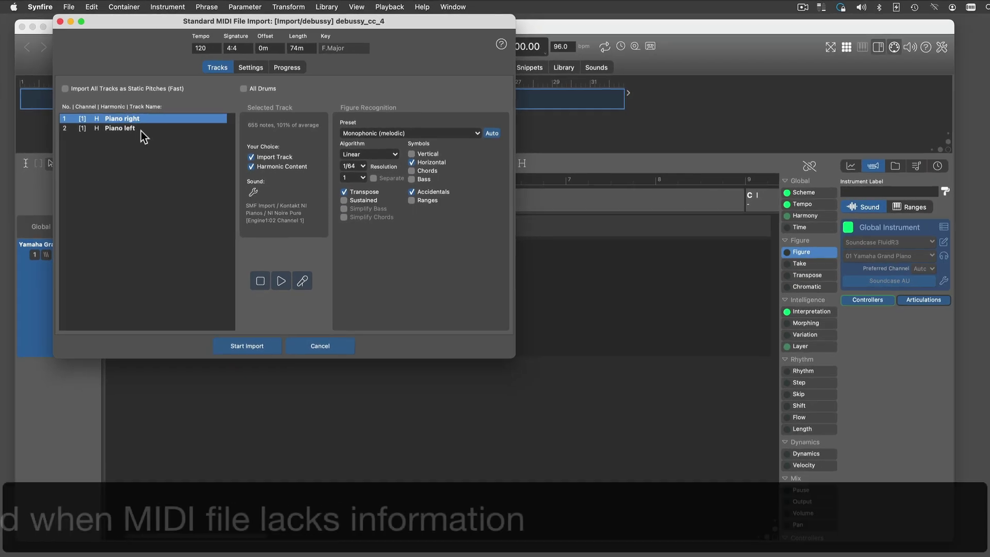
Step: Assign the Kontakt NI Pianos Acoustic Piano sound 'NI Noire Pure' to the Piano left track
click(144, 128)
click(253, 192)
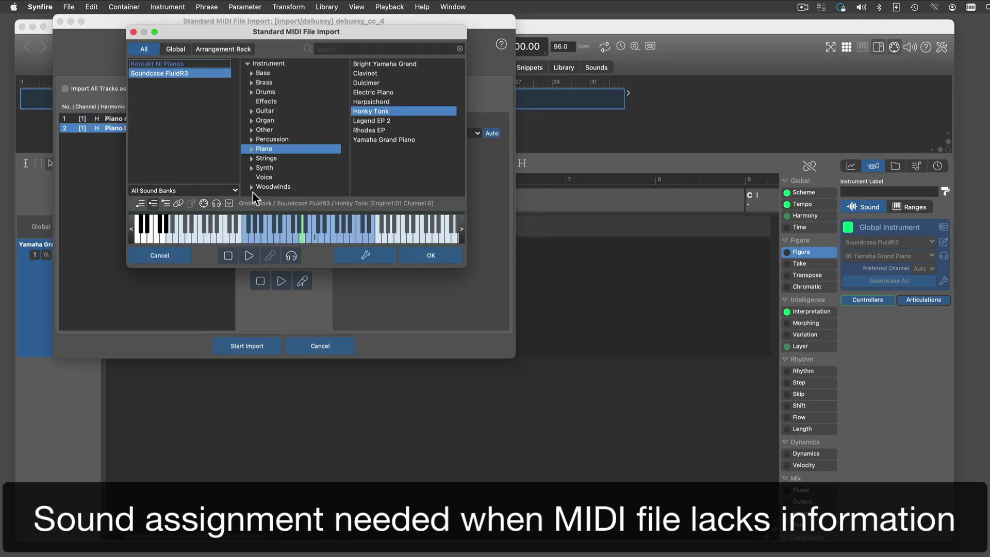
click(187, 64)
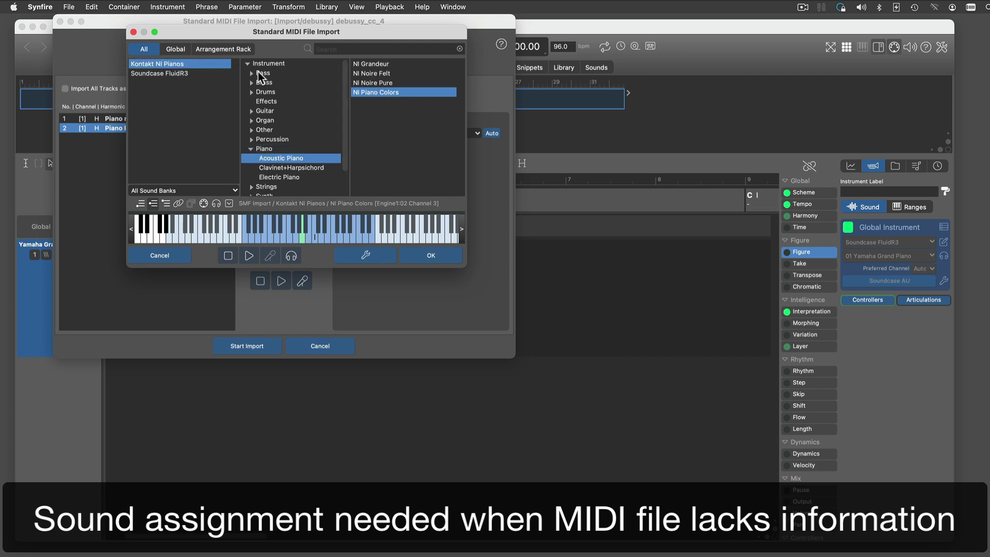
double_click(389, 83)
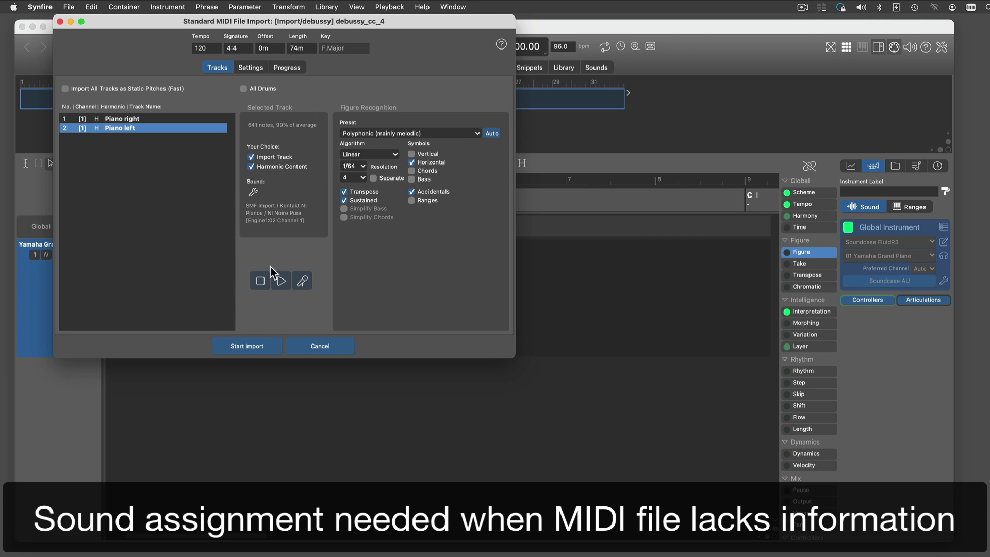
click(260, 70)
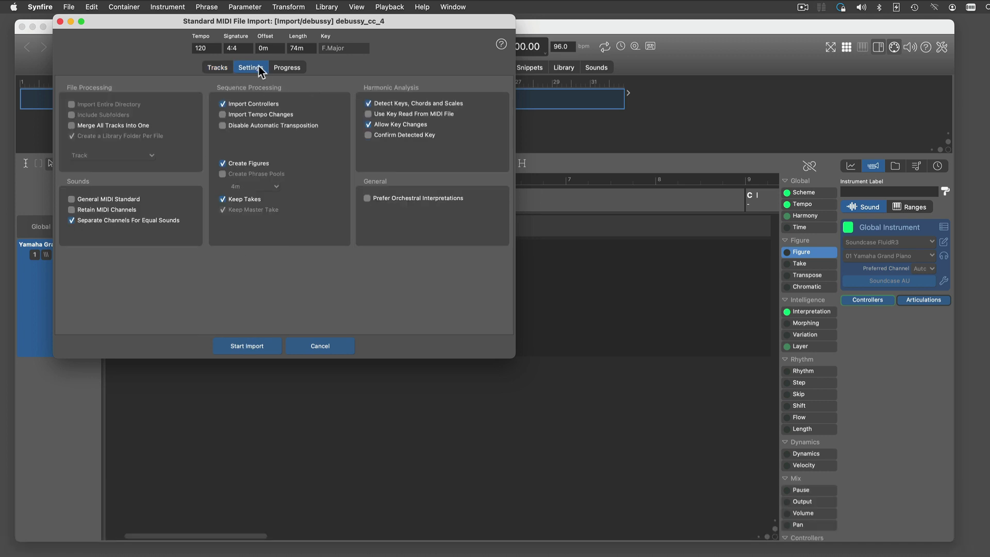
Step: Show the import help and read its topics for options such as Create Figures and Import Controllers
click(500, 45)
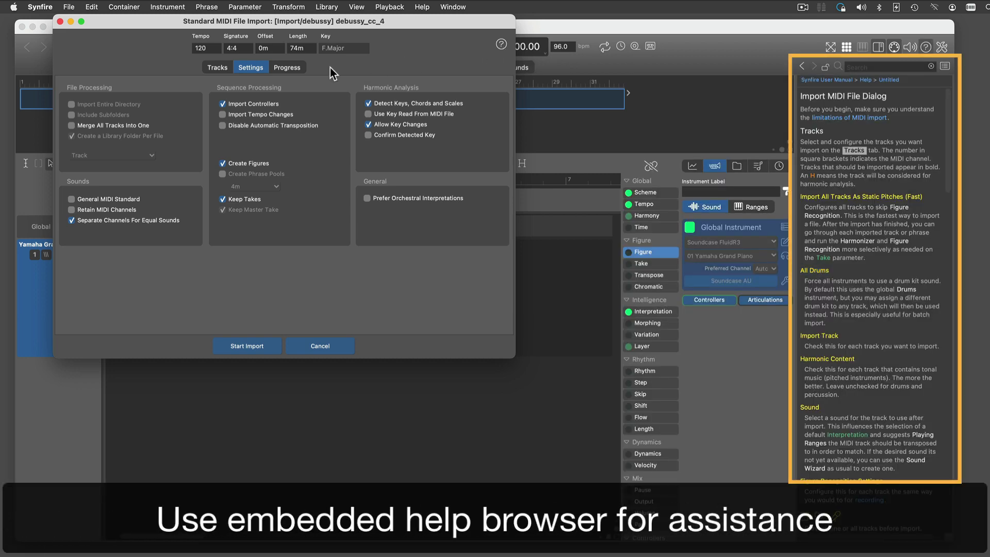
mouse_move(133, 127)
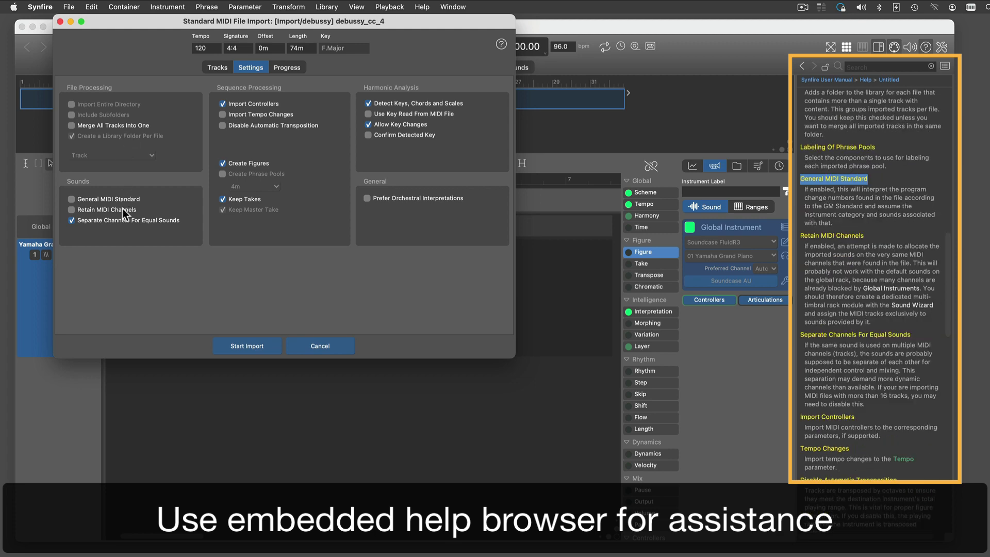
mouse_move(122, 209)
mouse_move(247, 135)
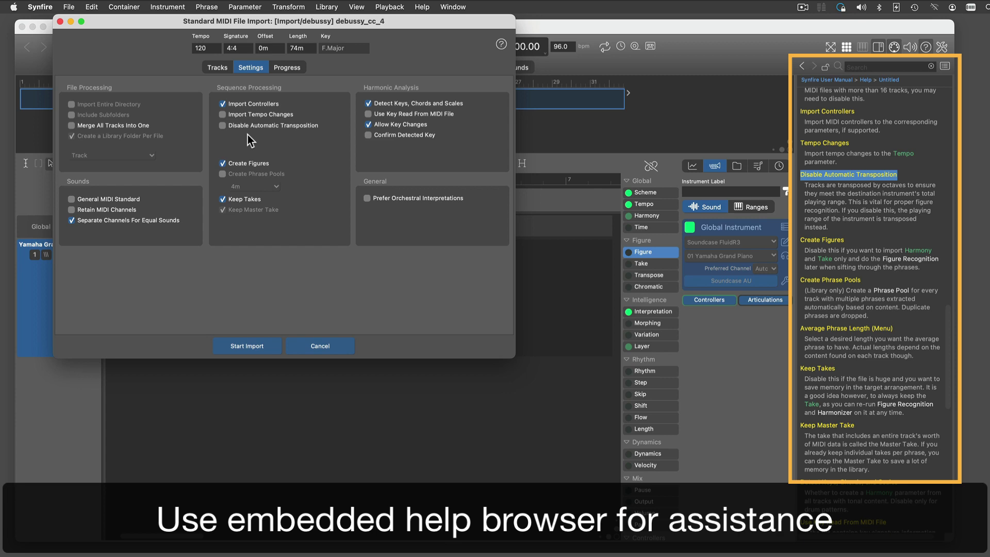
mouse_move(261, 163)
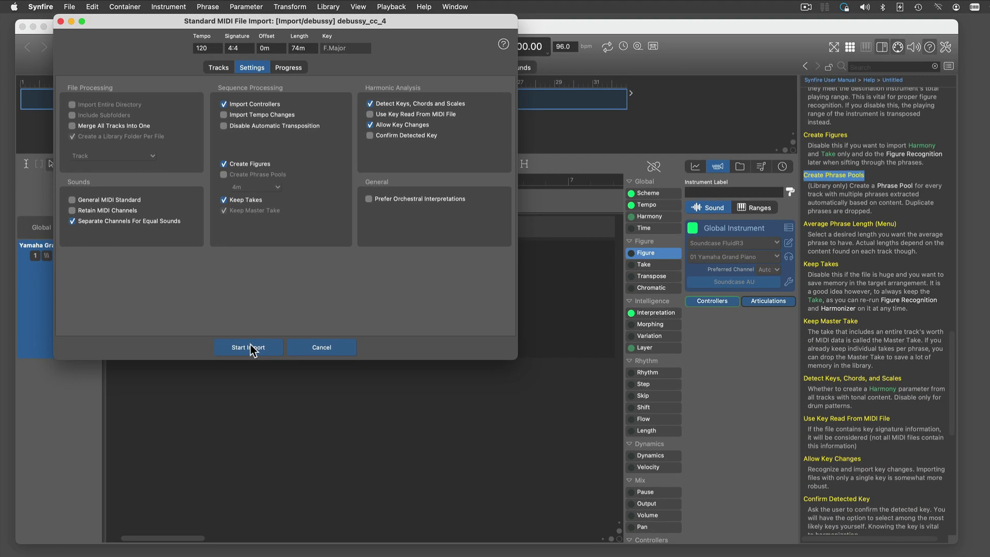
Step: Start the import, close the help browser, and expand the resulting Piano right and Piano left tracks
click(375, 516)
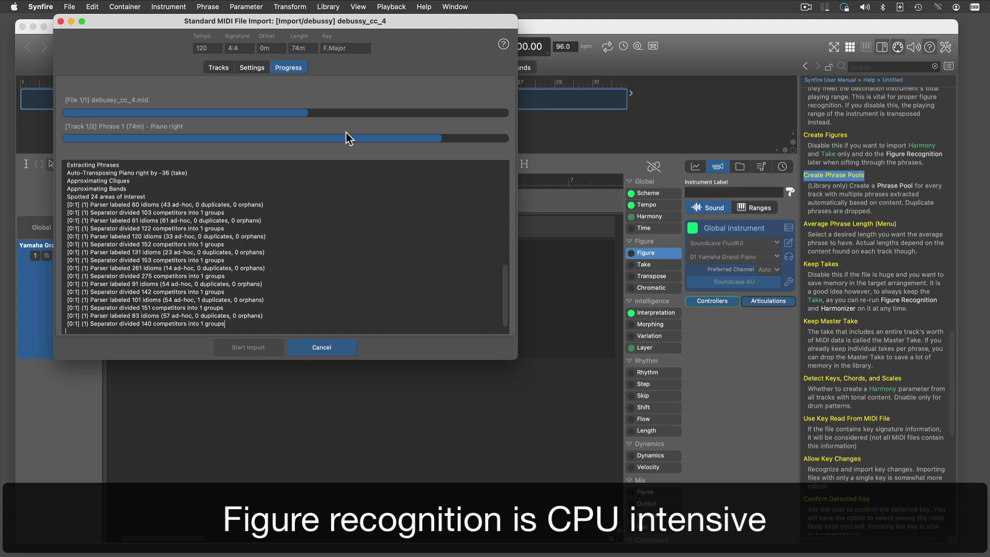
click(504, 44)
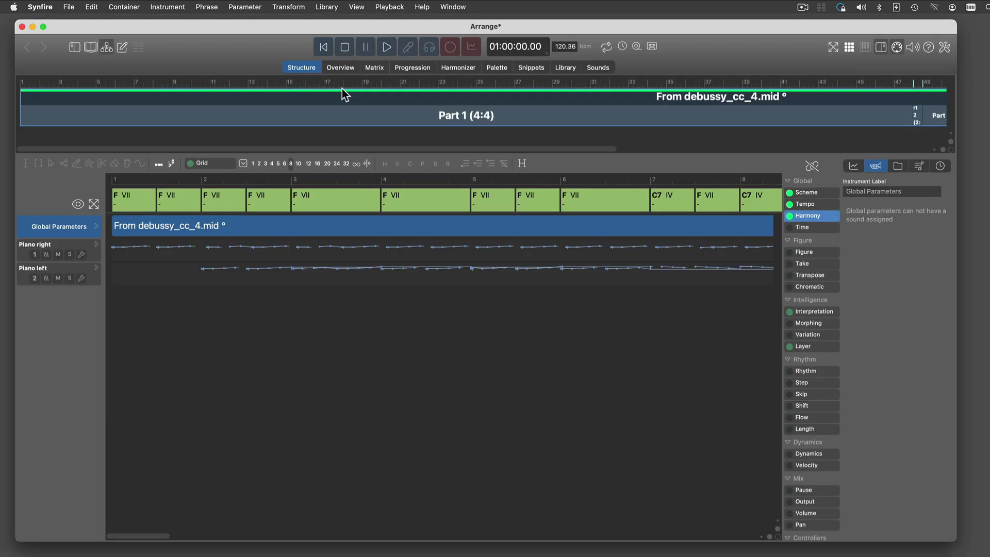
click(78, 206)
Step: Fit the piece into view and open Piano right in the Figure editor with a quarter-note grid
click(93, 205)
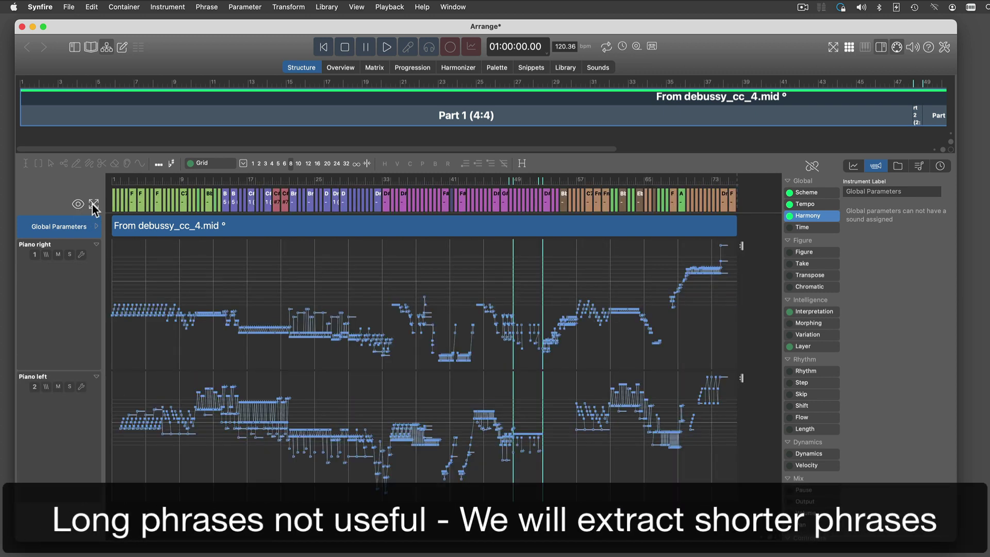
double_click(76, 307)
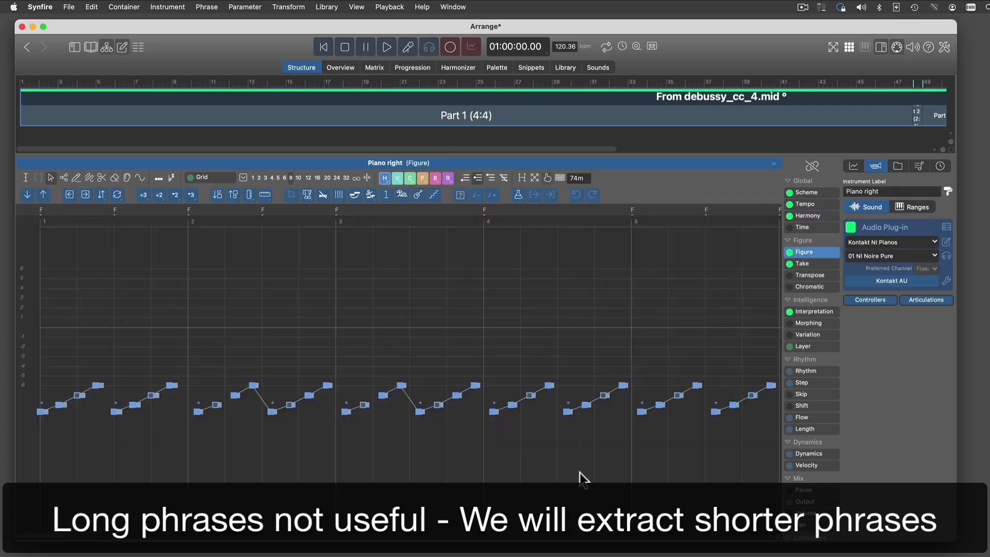
scroll(770, 540, down, 5)
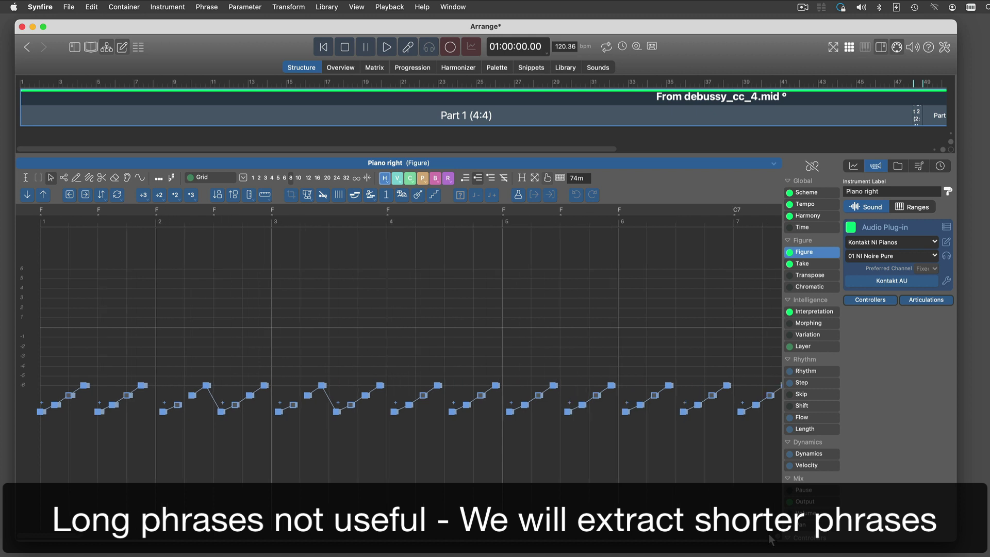
scroll(769, 540, down, 4)
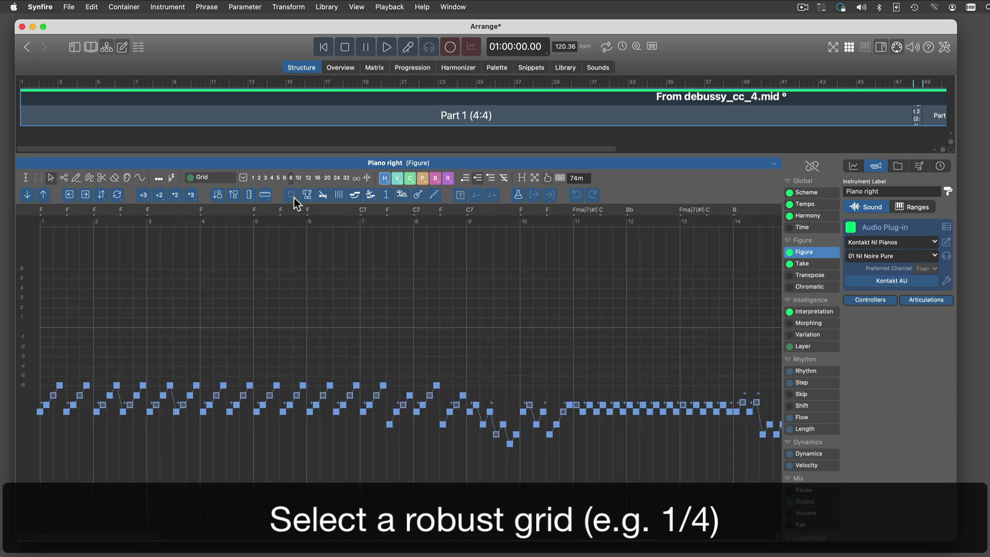
click(272, 179)
Step: Span-select Piano right bars 1 to 9 and extract them as phrase Extract.001
click(25, 178)
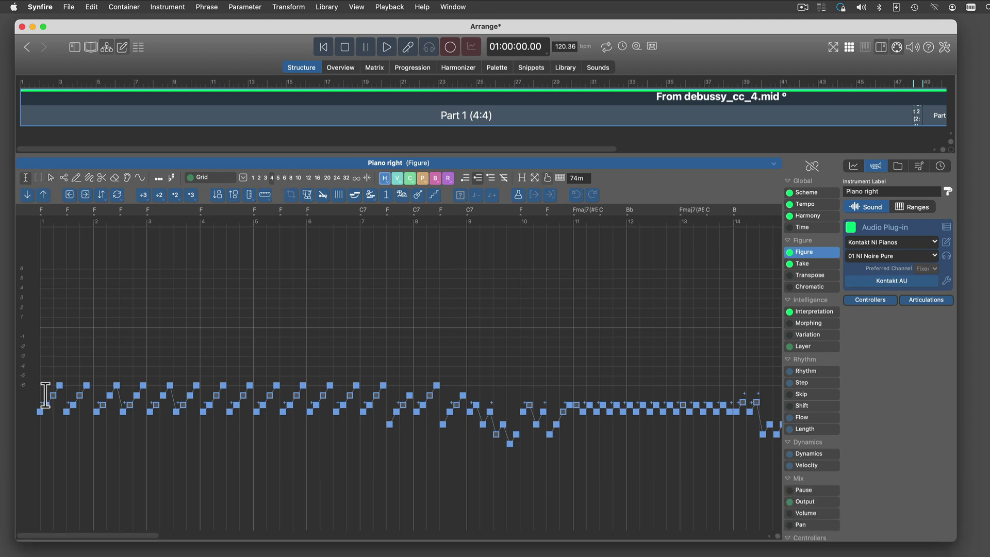
drag(39, 392, 465, 388)
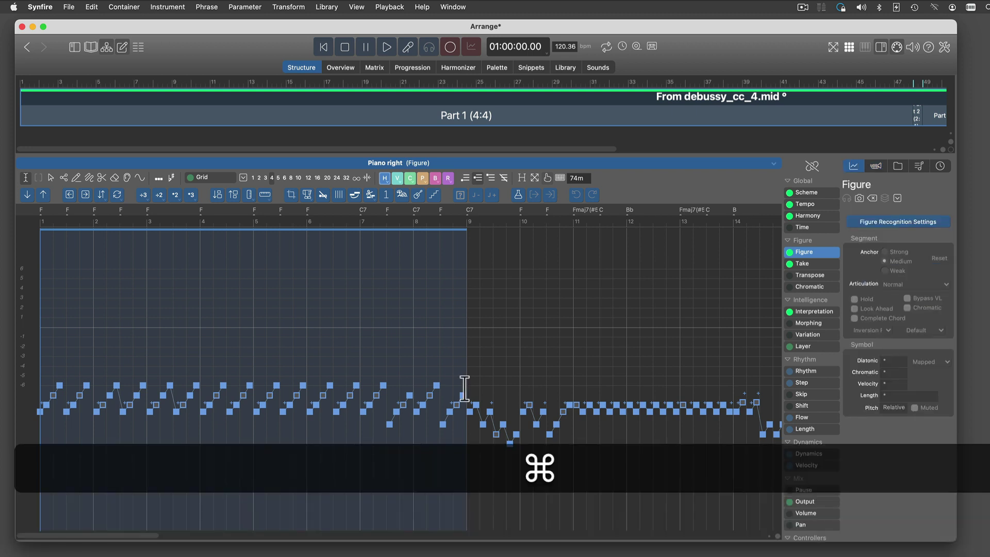
key(super+e)
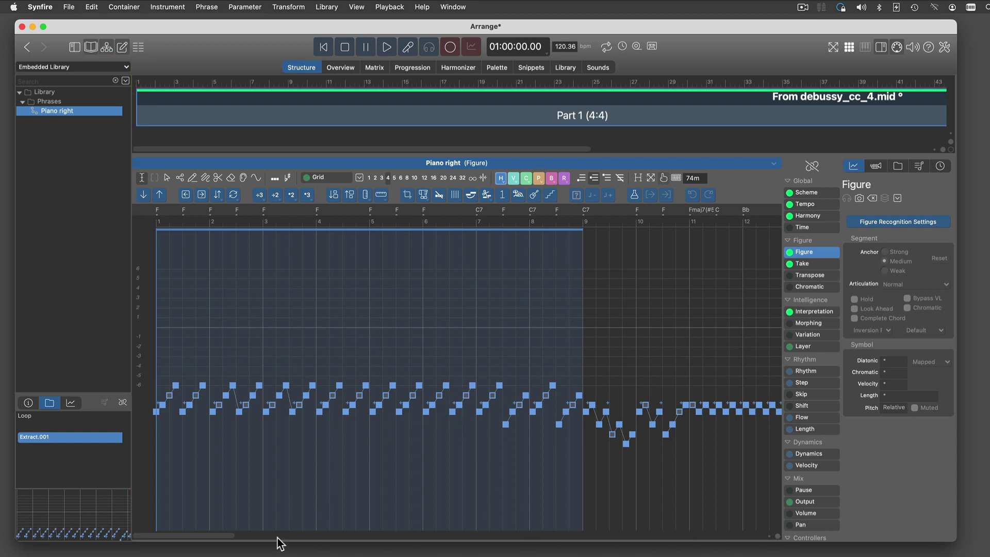
Step: Extract Piano right bars 22 to 30 as phrase Extract.002
drag(202, 536, 361, 531)
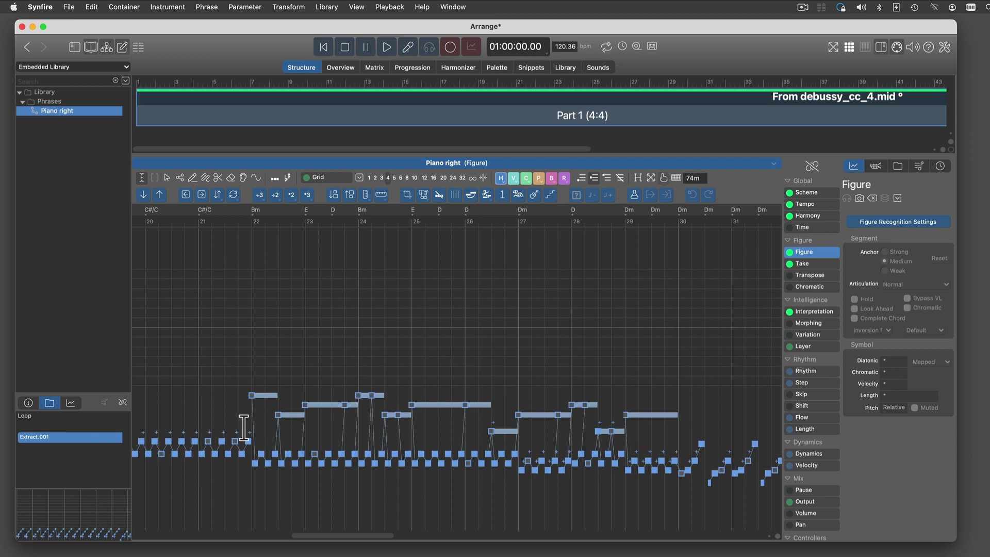
mouse_move(248, 418)
mouse_down()
mouse_move(687, 411)
mouse_move(678, 412)
mouse_up()
key(super+e)
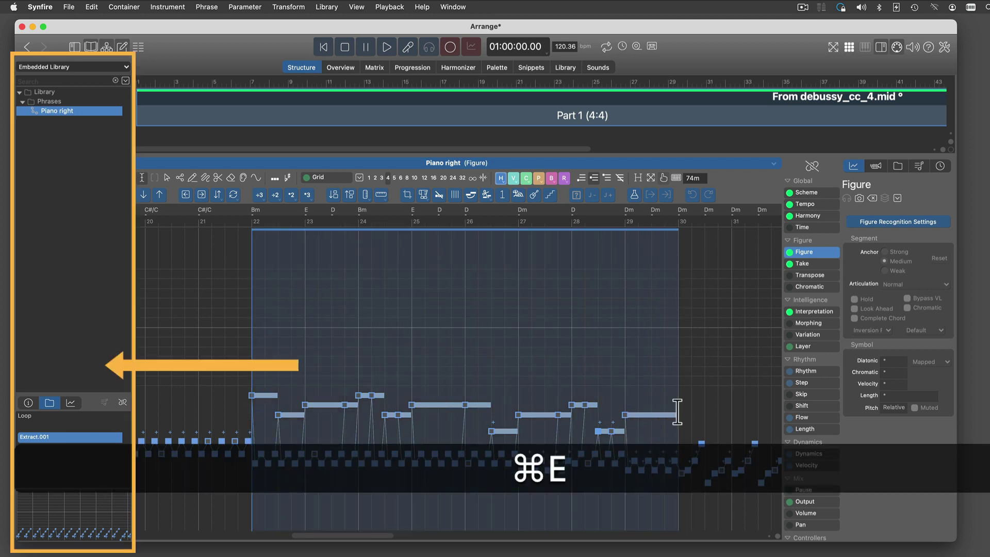
Step: Extract Piano right bars 40 to 44 as phrase Extract.003
drag(370, 537, 497, 533)
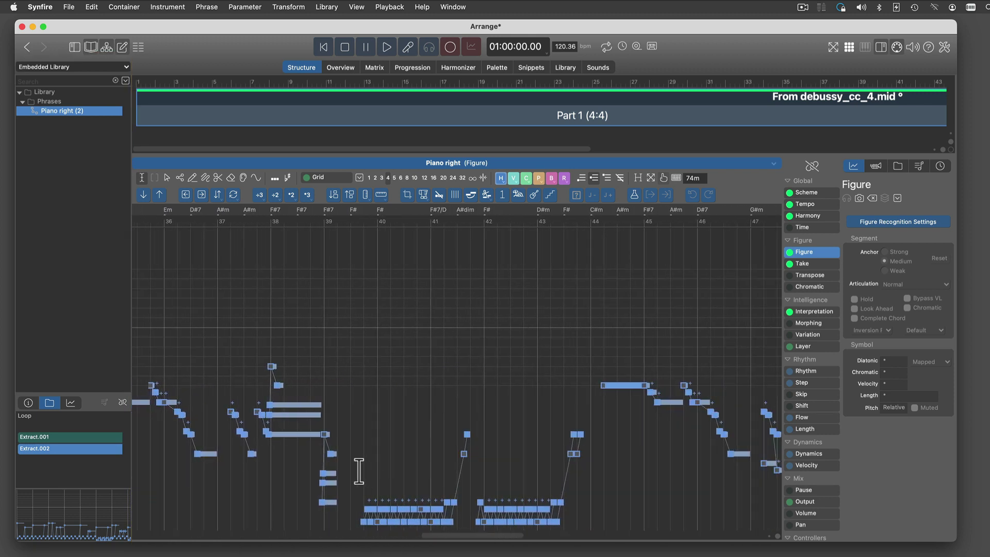
drag(324, 444, 590, 445)
click(487, 436)
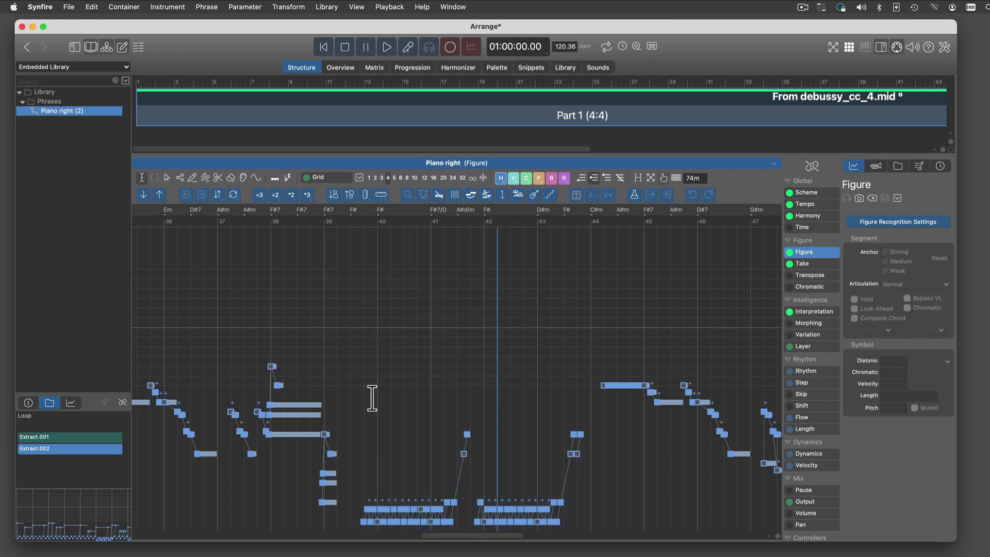
drag(379, 399, 592, 397)
key(super+e)
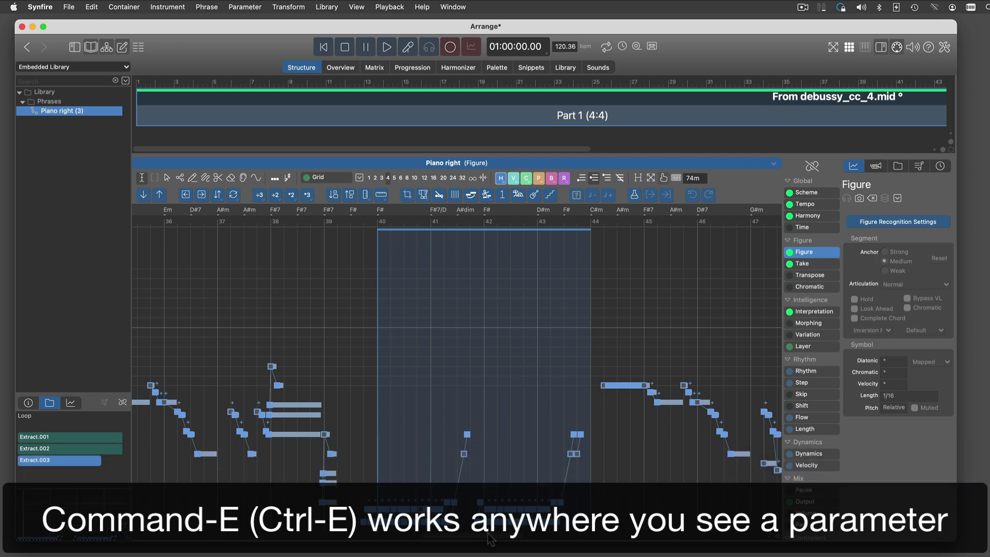
drag(490, 542, 636, 534)
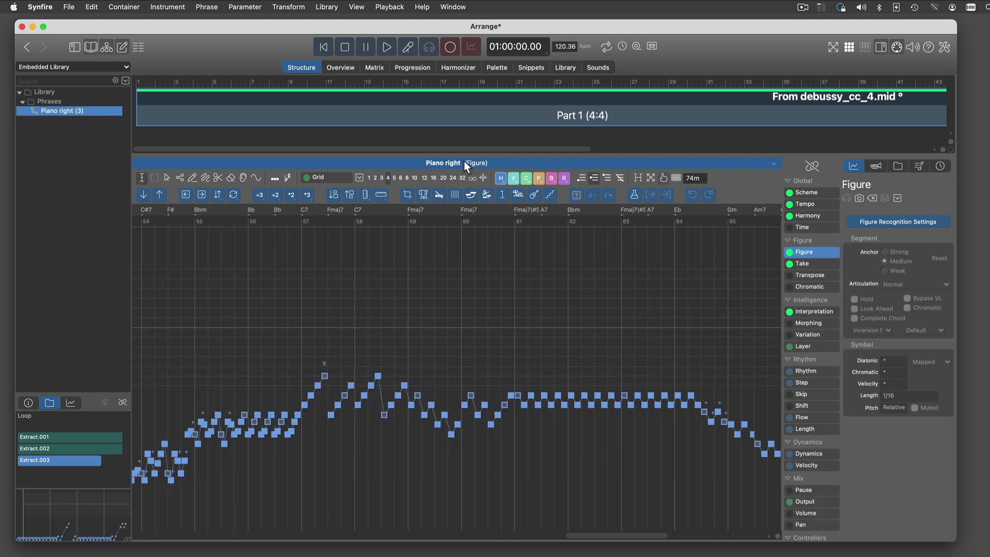
click(464, 161)
Step: Switch to Piano left and extract bars 57–61 and a span from bar 61 as Extract.004 and Extract.005
click(475, 201)
drag(302, 400, 514, 395)
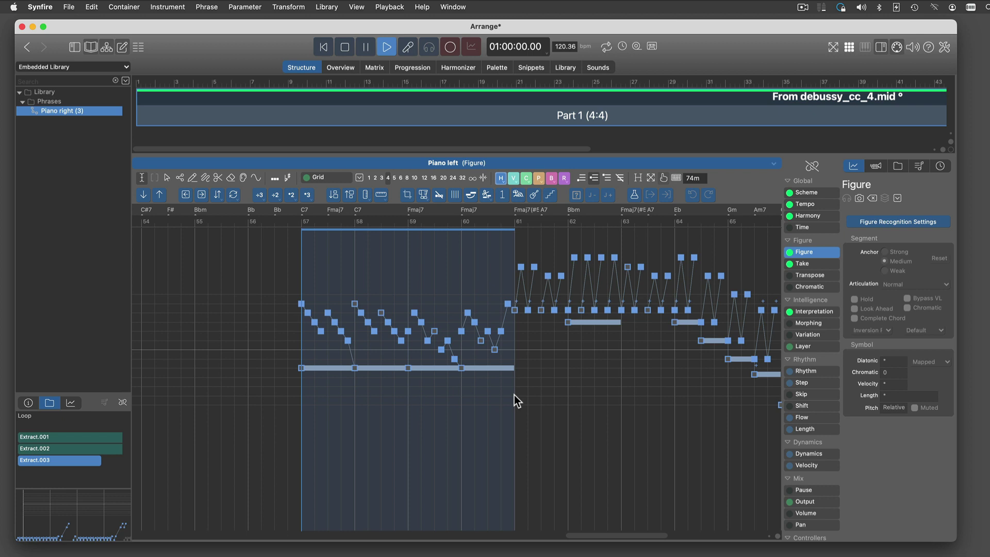
key(super+e)
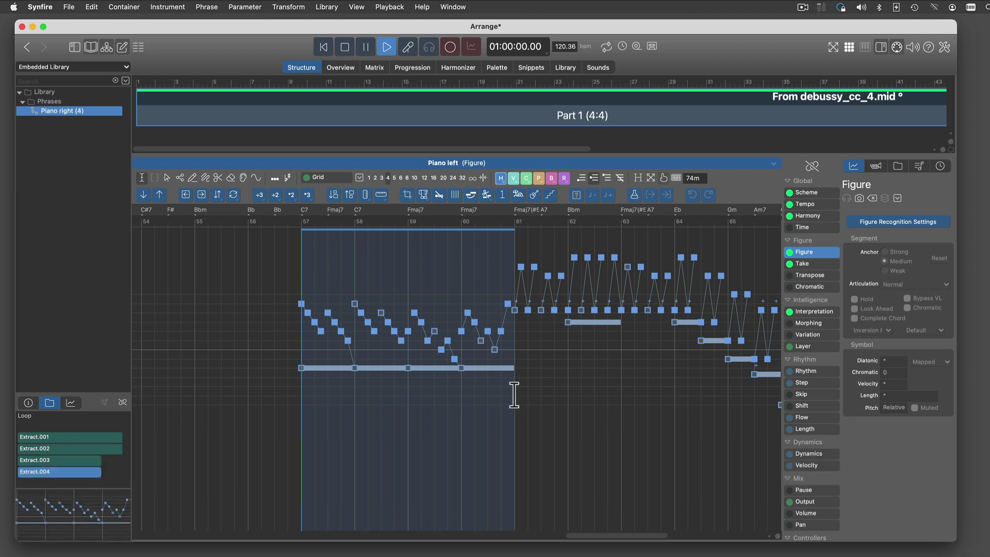
scroll(609, 540, right, 3)
scroll(608, 540, right, 7)
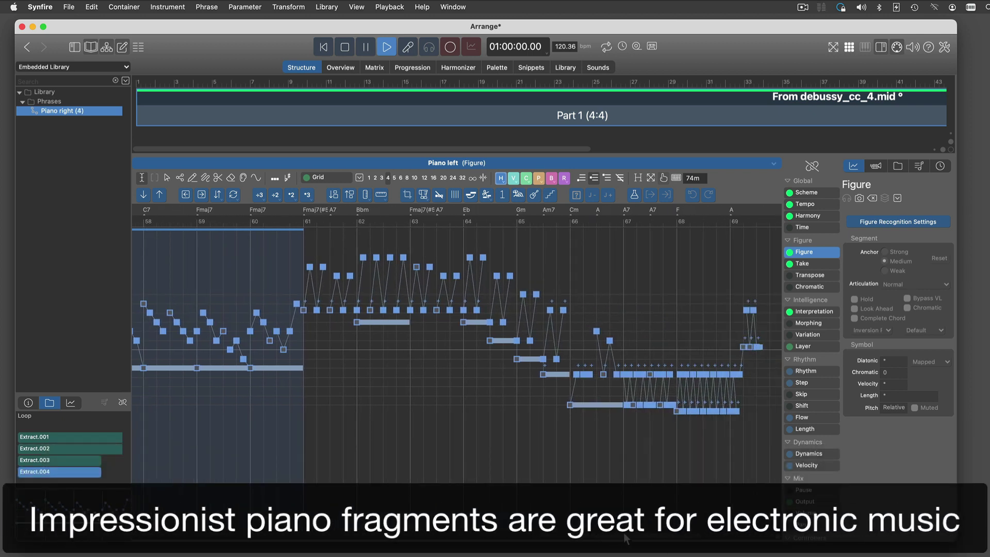
drag(287, 392, 262, 364)
drag(324, 375, 470, 367)
key(super+e)
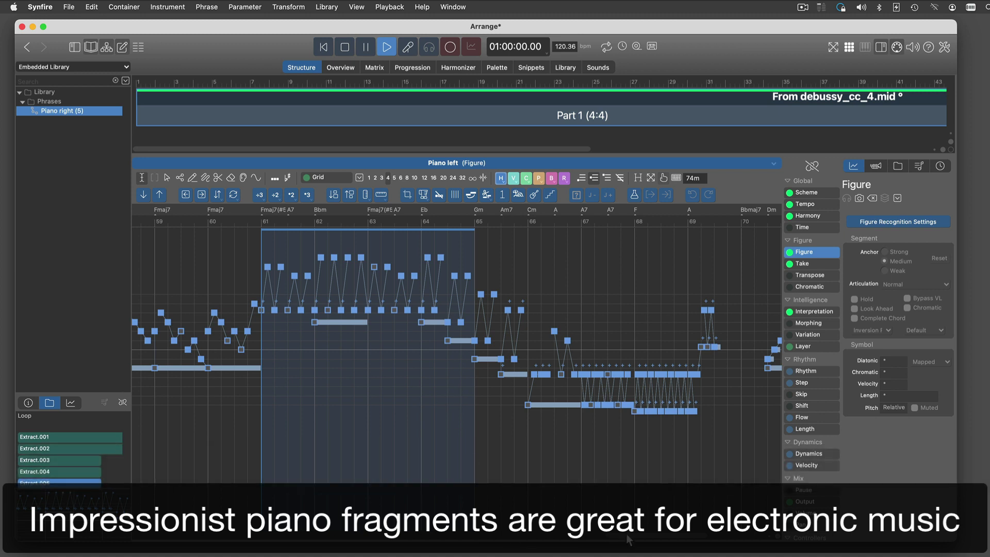
Step: Extract Piano left bars 71–75 as Extract.006 and view the phrase library
scroll(583, 458, right, 10)
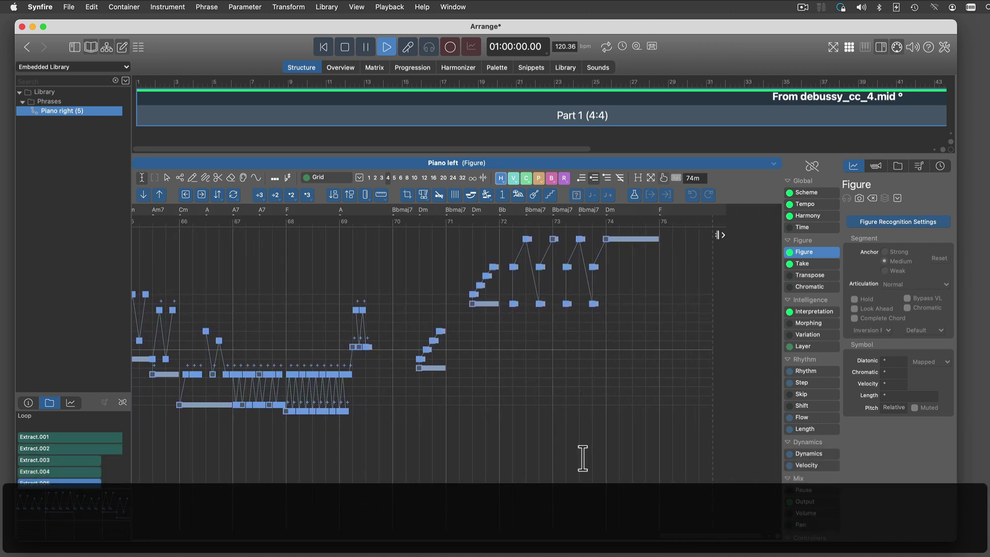
drag(499, 335, 662, 336)
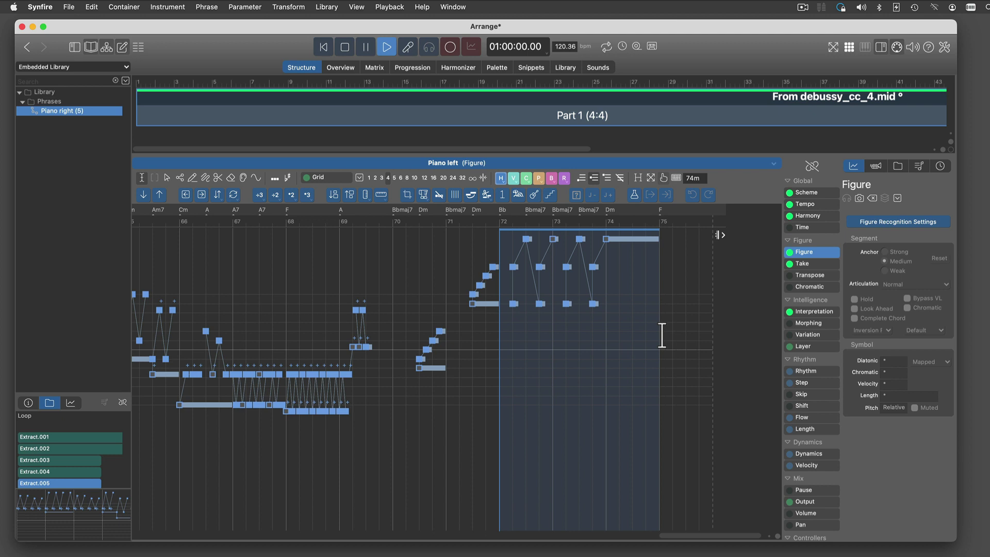
drag(451, 338, 655, 332)
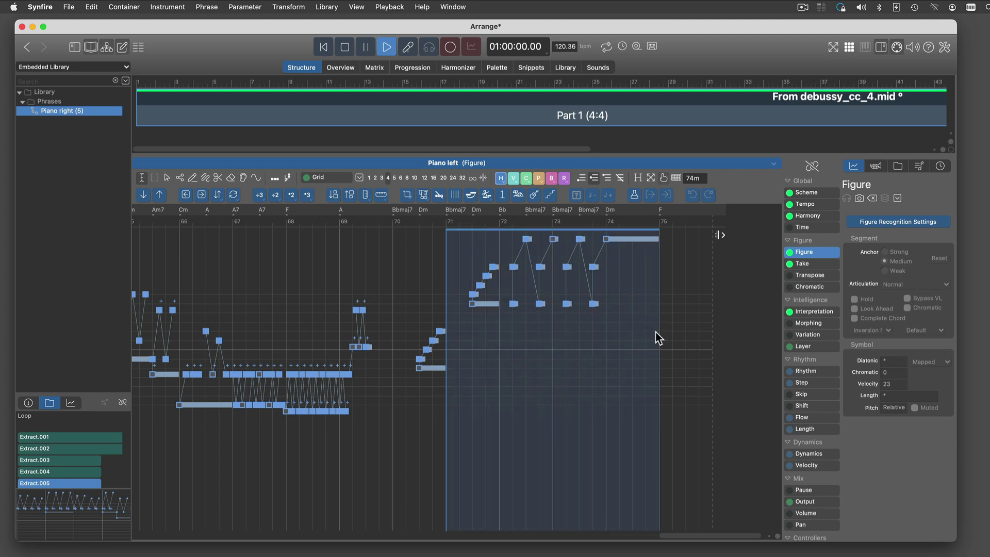
key(super+e)
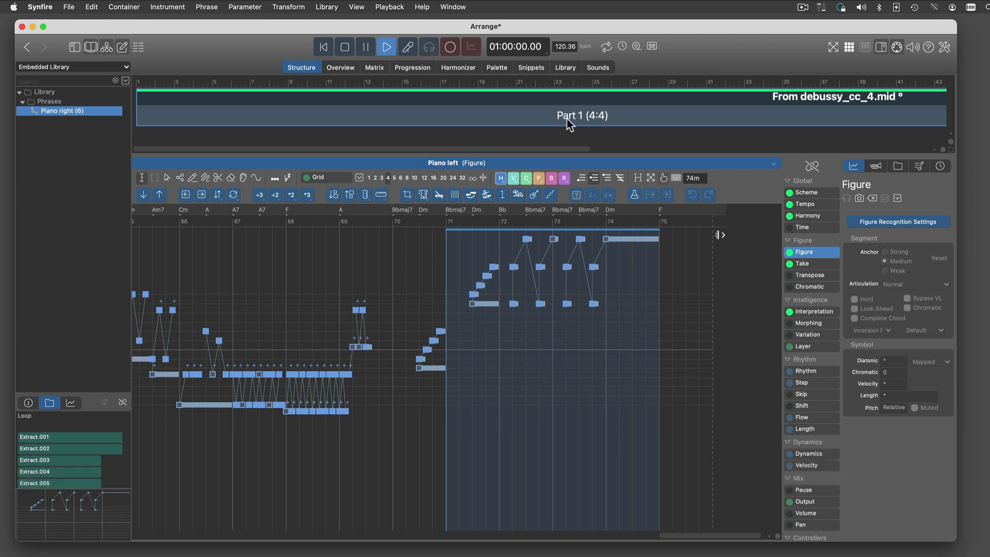
click(565, 68)
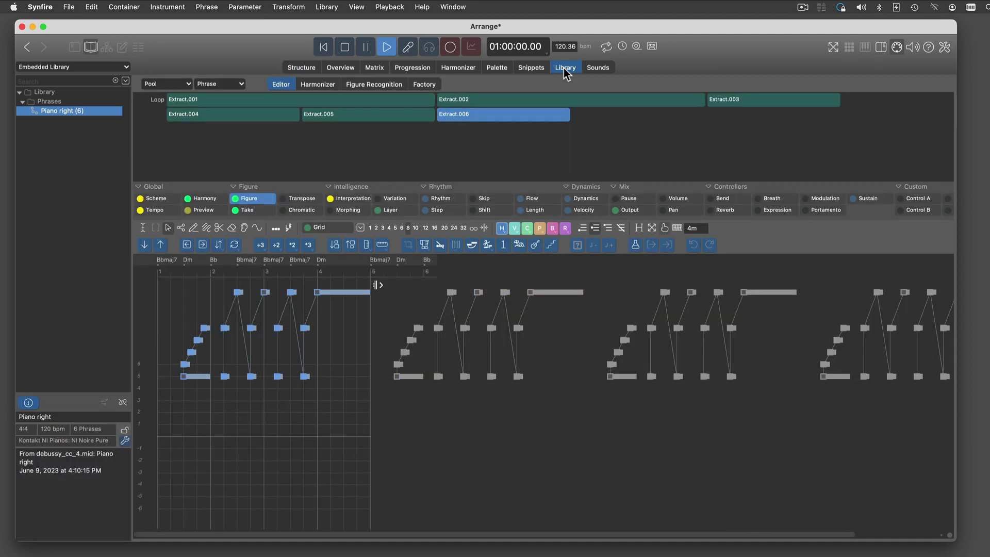
Step: Play Extract.005 from the phrase pool, then switch to Extract.004
click(372, 115)
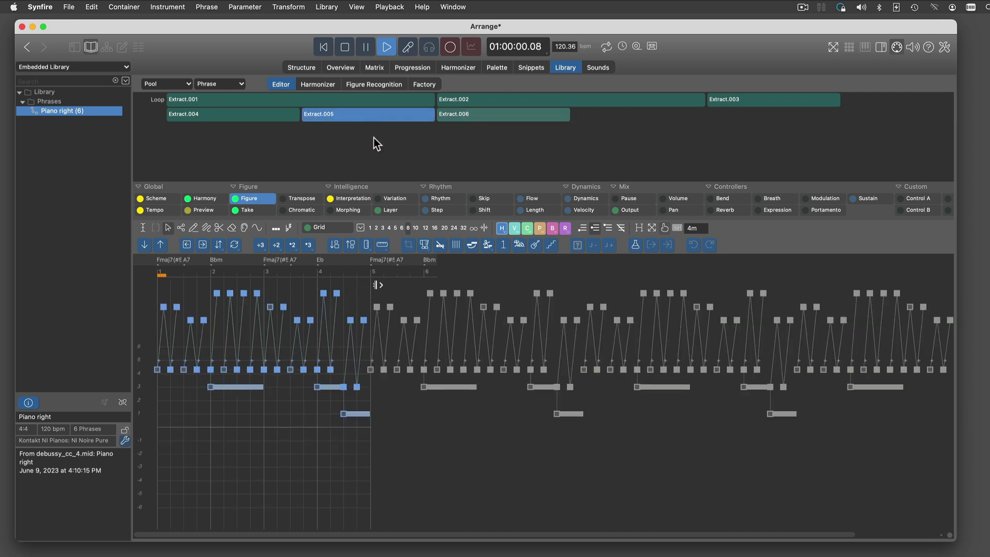
click(278, 117)
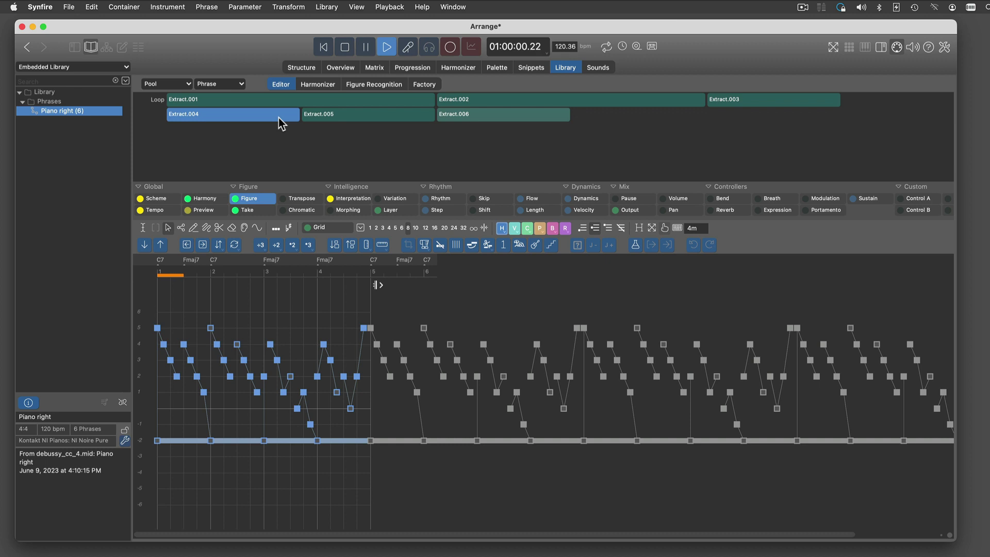
Step: Stop playback, save the library as a separate file with Library > Save As, and return to Structure
click(343, 47)
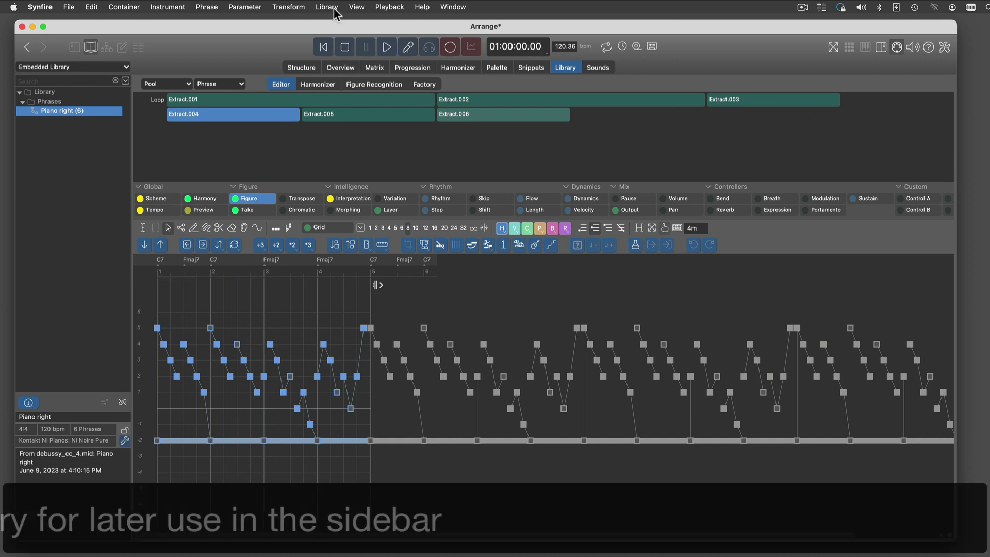
click(328, 7)
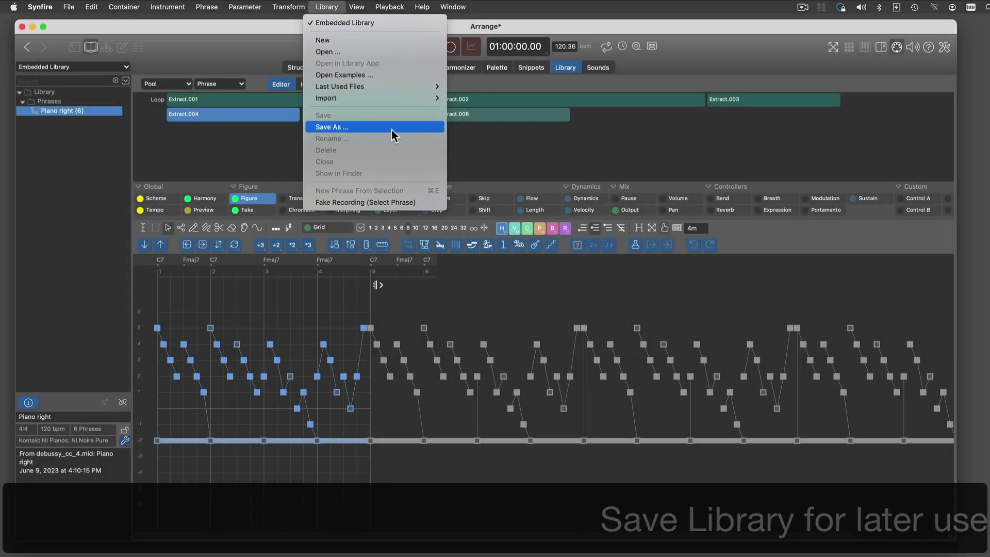
click(407, 235)
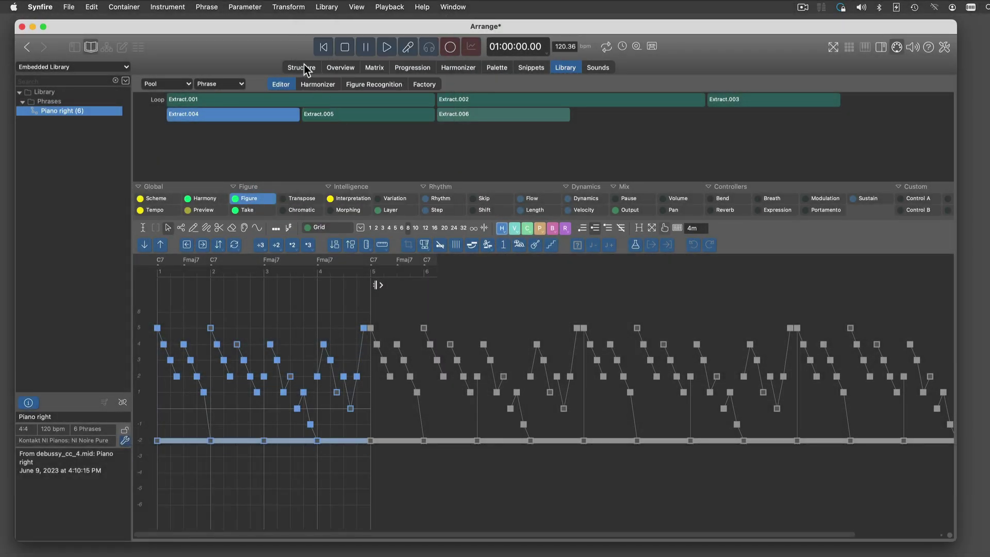
click(305, 69)
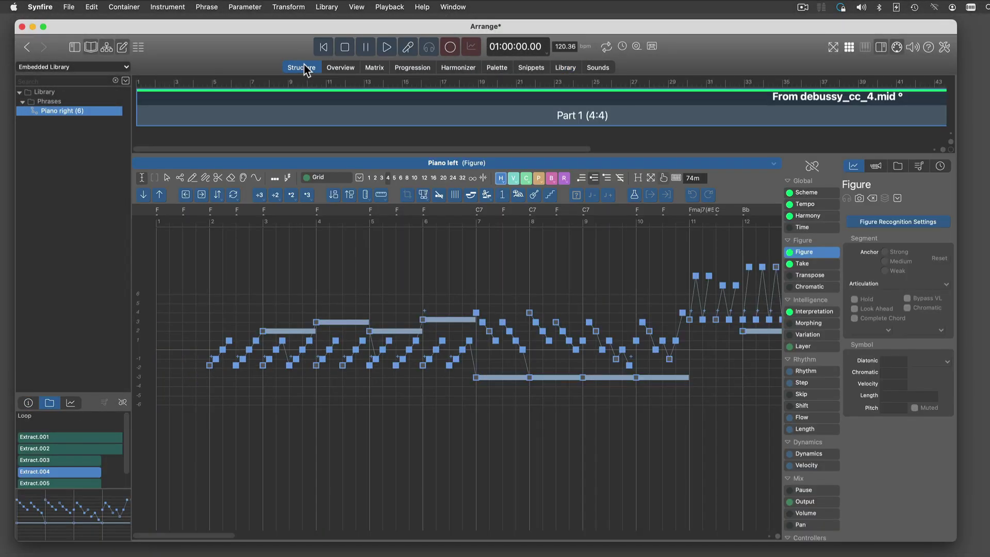
Step: Set the play position to bar 4 and mark a time range in the right-hand part
click(316, 250)
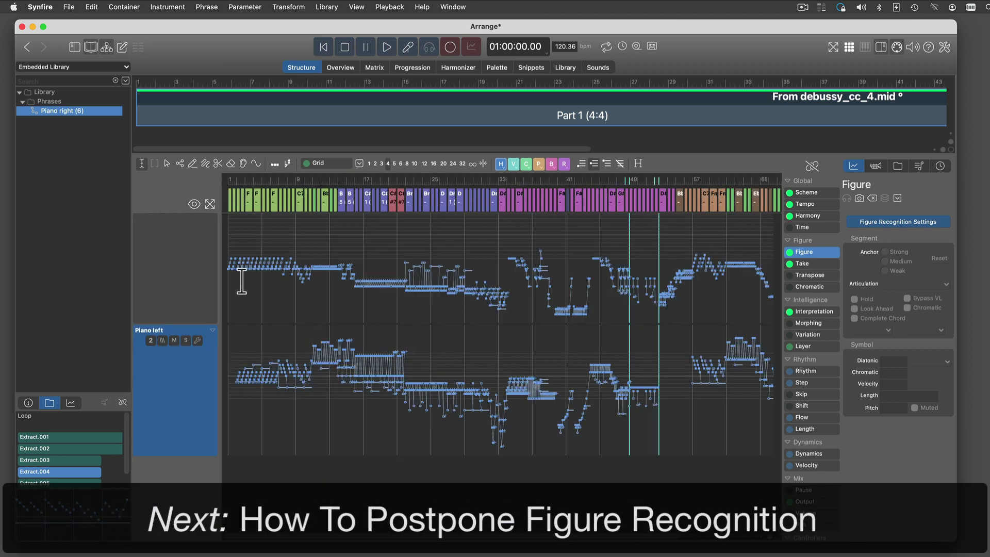
drag(612, 284, 741, 294)
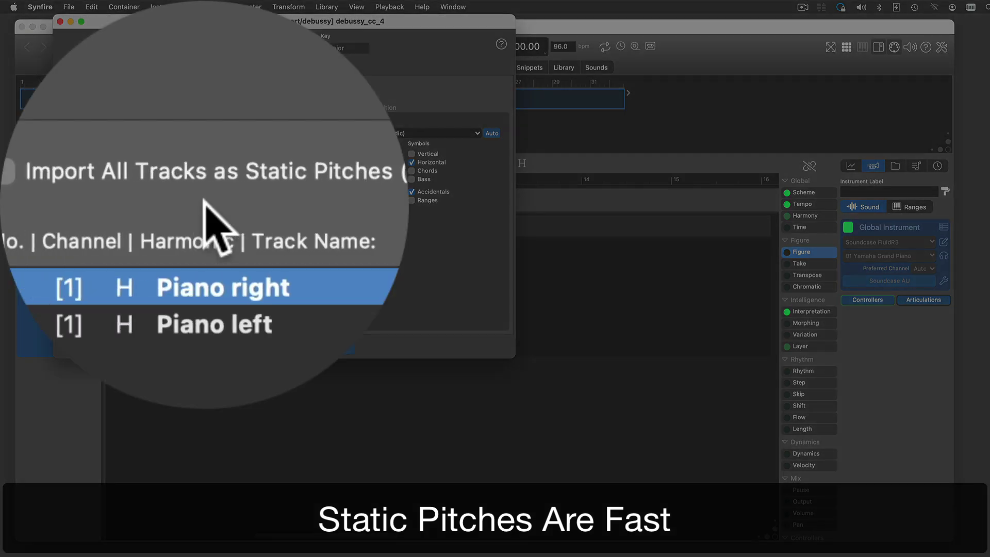
Step: Re-import debussy_cc_4 with all tracks as static pitches and Create Figures unchecked
click(204, 202)
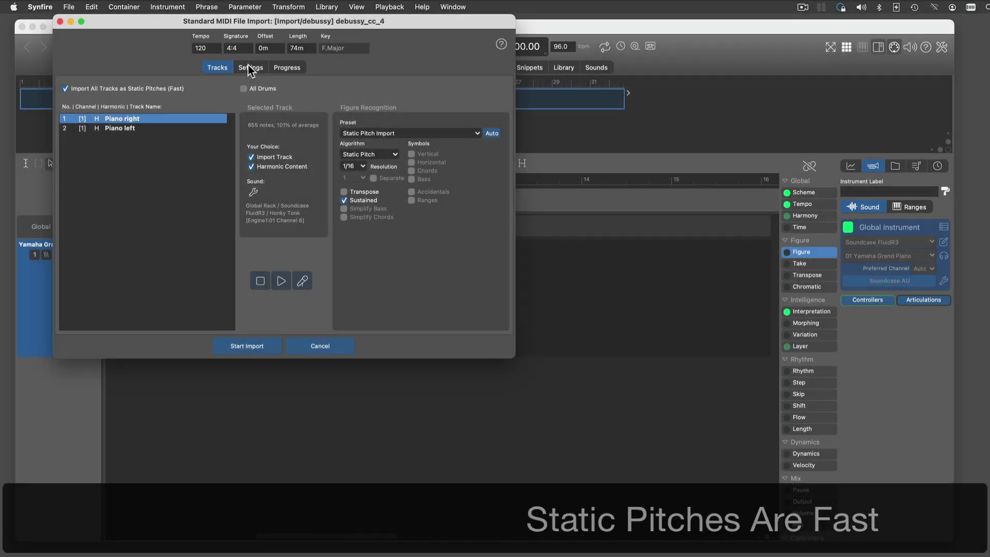
click(250, 68)
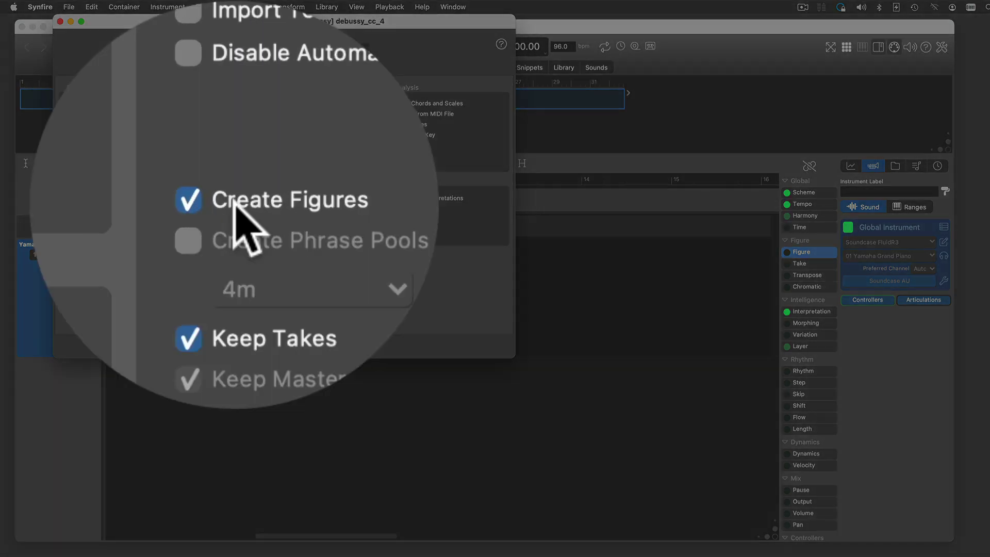
click(237, 164)
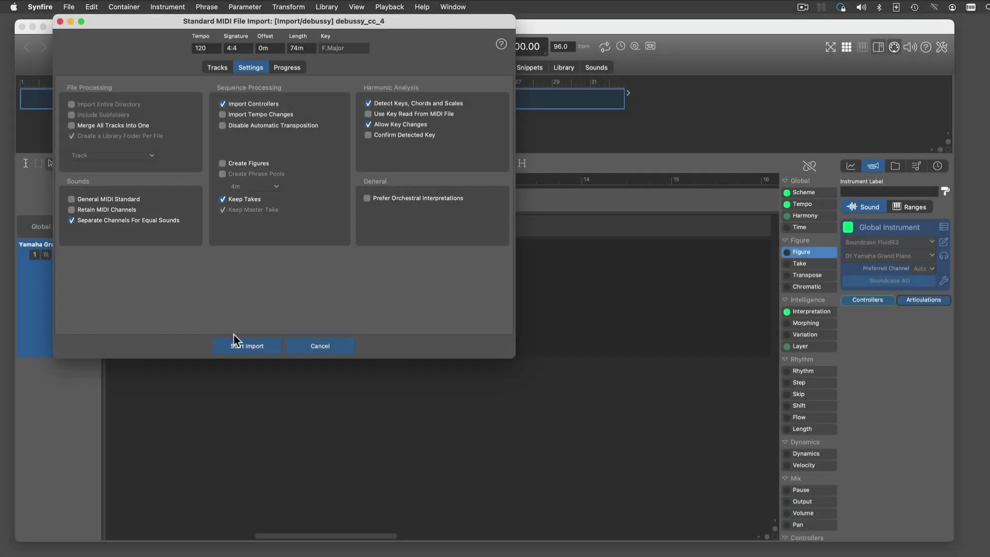
click(237, 346)
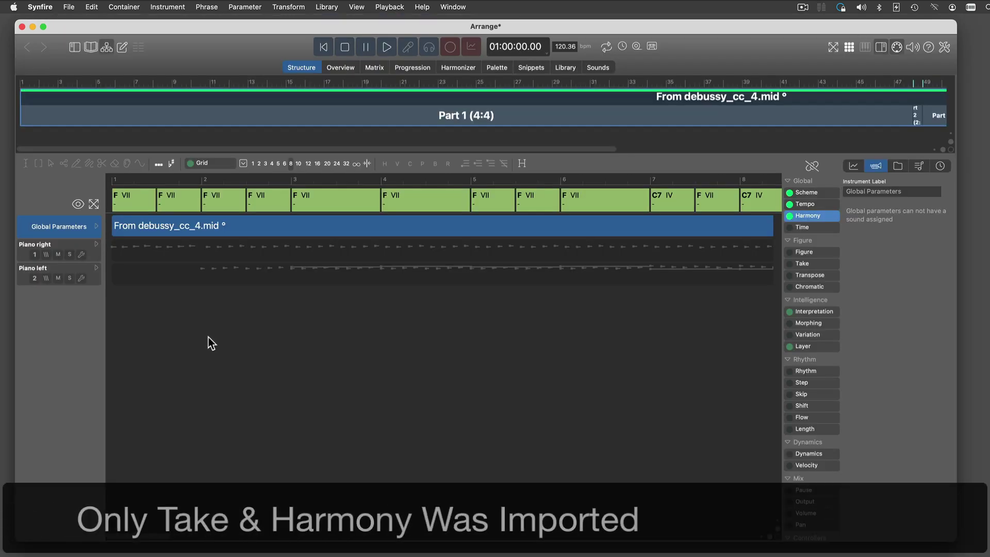
Step: Show the Take parameter, expand Piano right and Piano left, fit the piece, then open Piano right
click(812, 263)
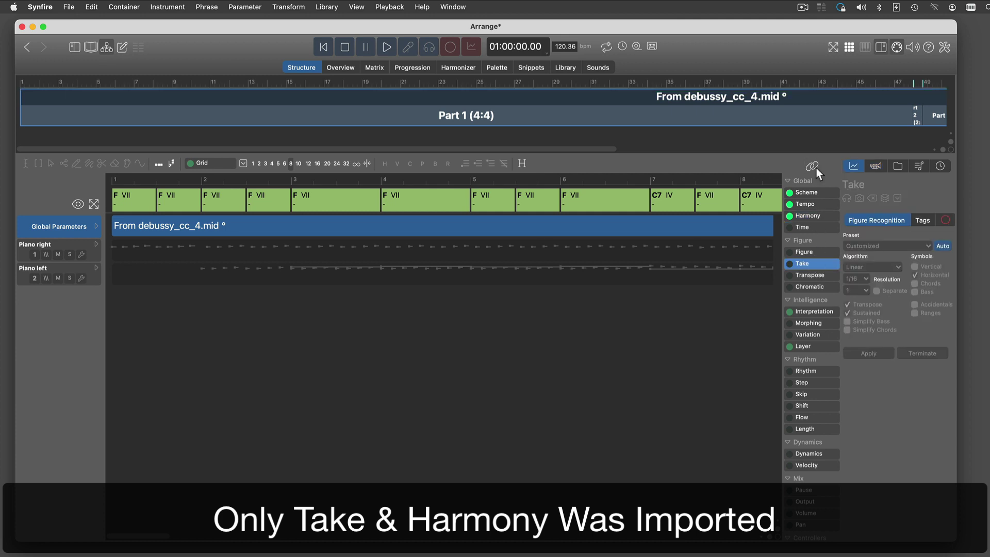
click(96, 244)
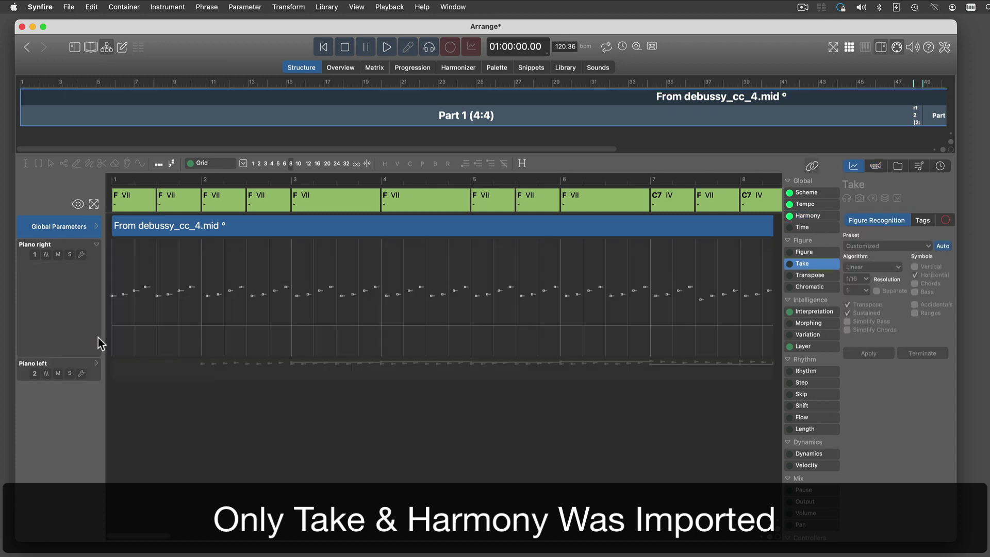
click(96, 363)
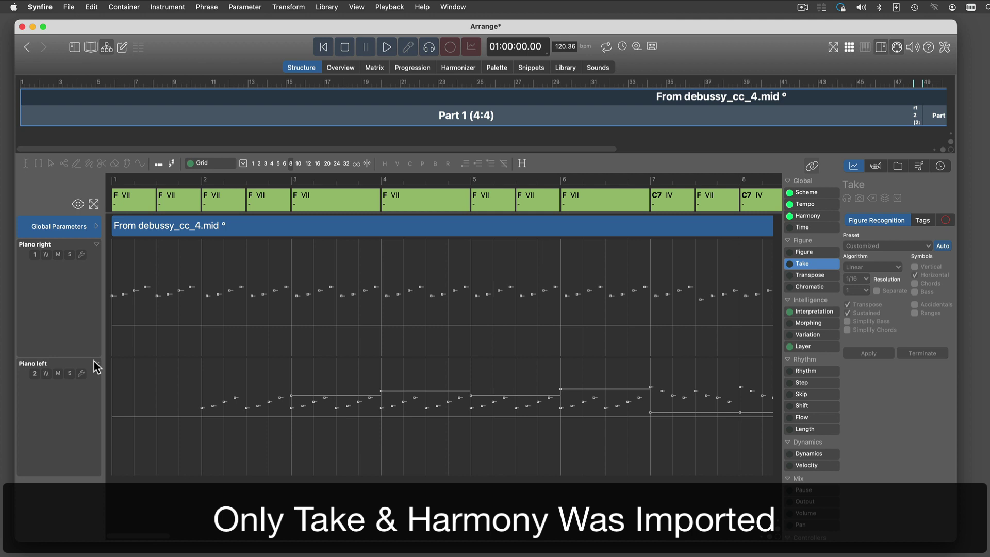
click(93, 204)
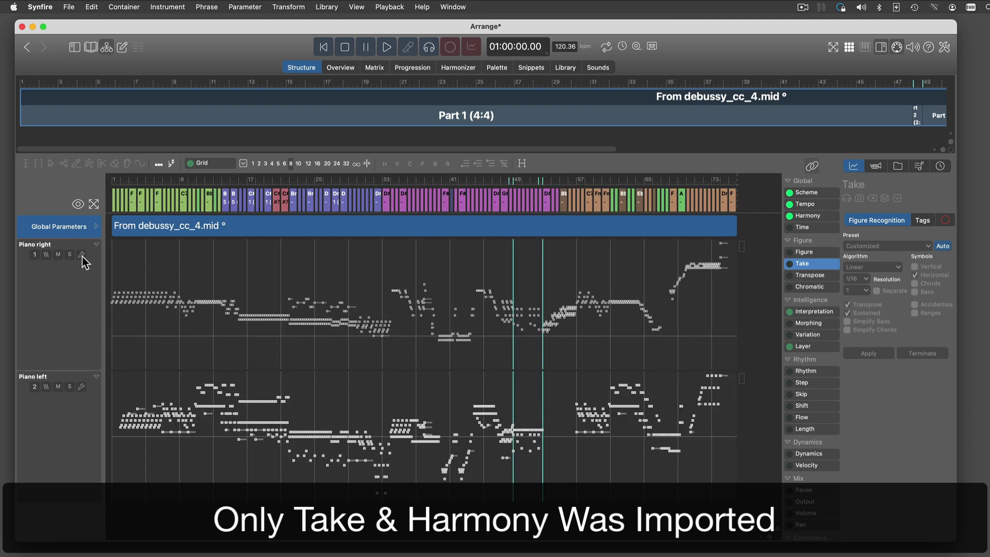
click(76, 318)
double_click(75, 318)
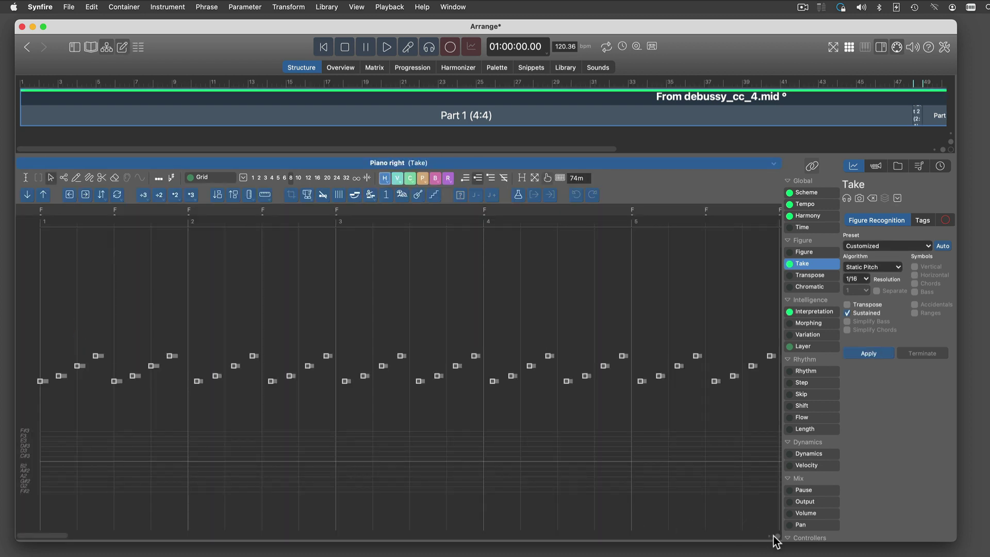
Step: Set the grid resolution to 4 and extract the opening bars and bars 22–30 as phrases
scroll(772, 536, down, 5)
scroll(771, 536, down, 5)
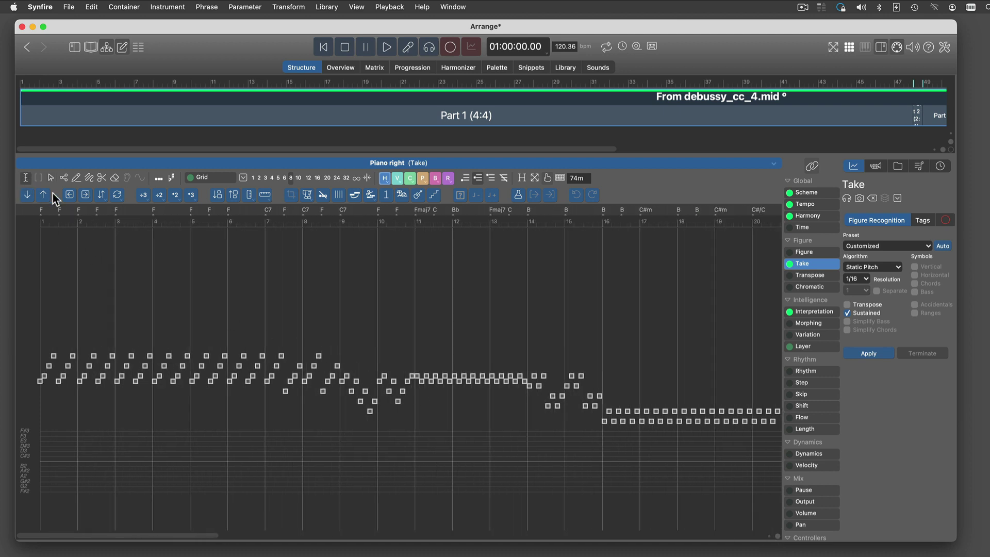
click(271, 177)
drag(34, 333, 303, 338)
key(super+e)
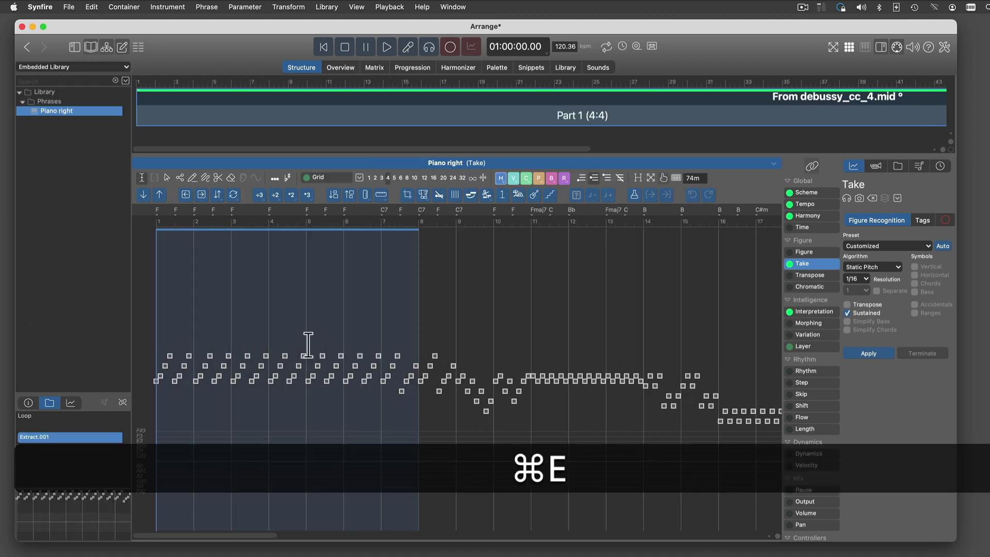
drag(229, 536, 390, 534)
drag(225, 428, 522, 431)
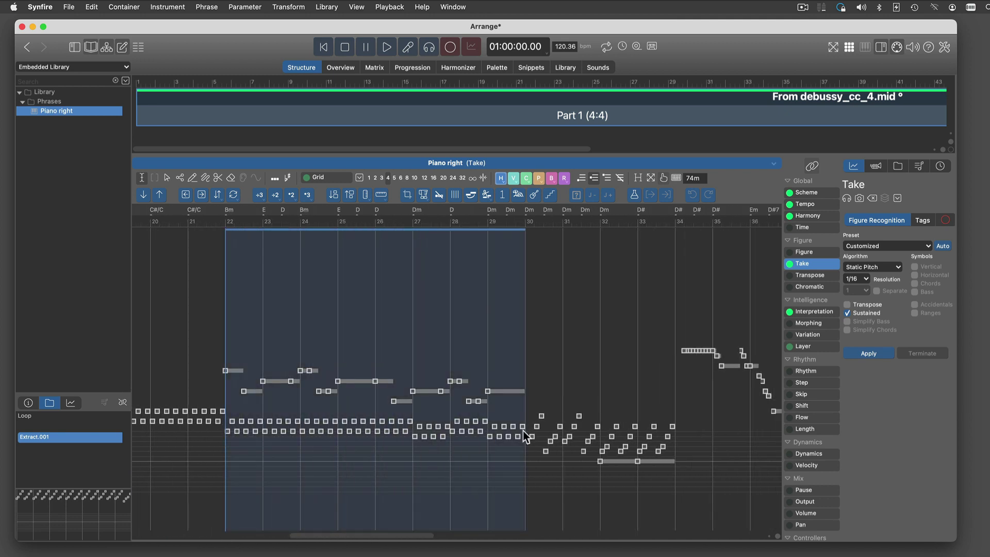
key(super+e)
Step: Extract bars 39–44 and 57–61 as phrases, then show them in the Library view
drag(370, 537, 497, 525)
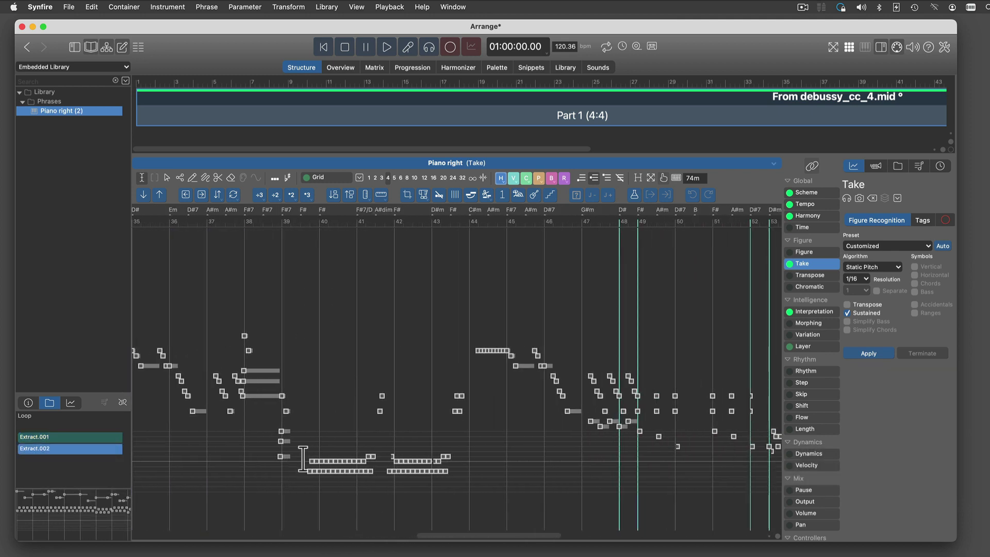
drag(282, 461, 468, 460)
key(super+e)
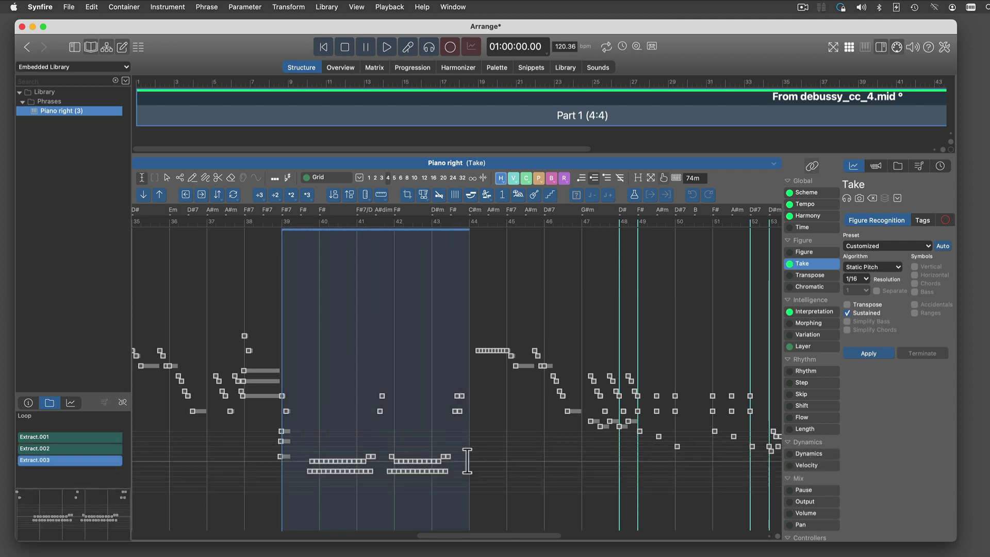
drag(464, 537, 619, 545)
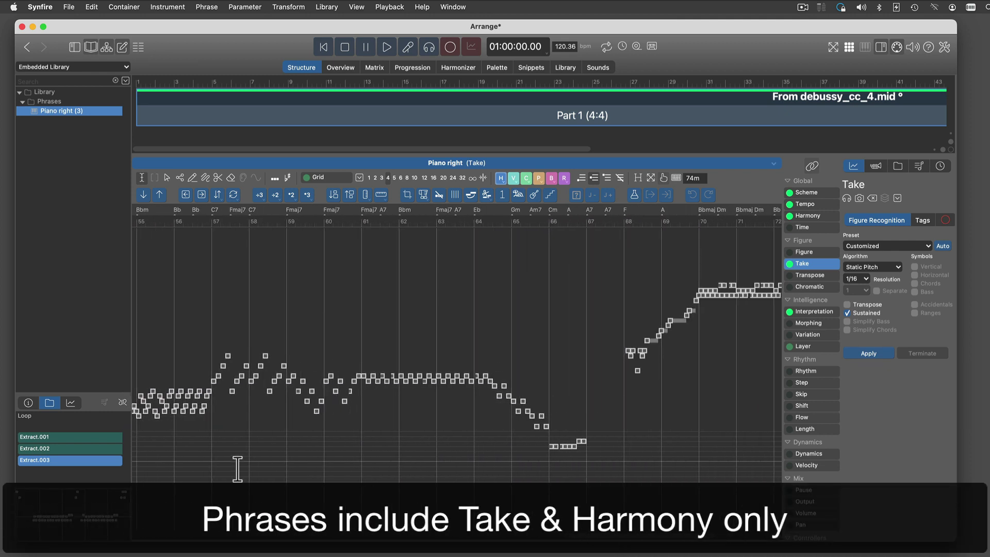
drag(212, 457, 362, 456)
key(super+e)
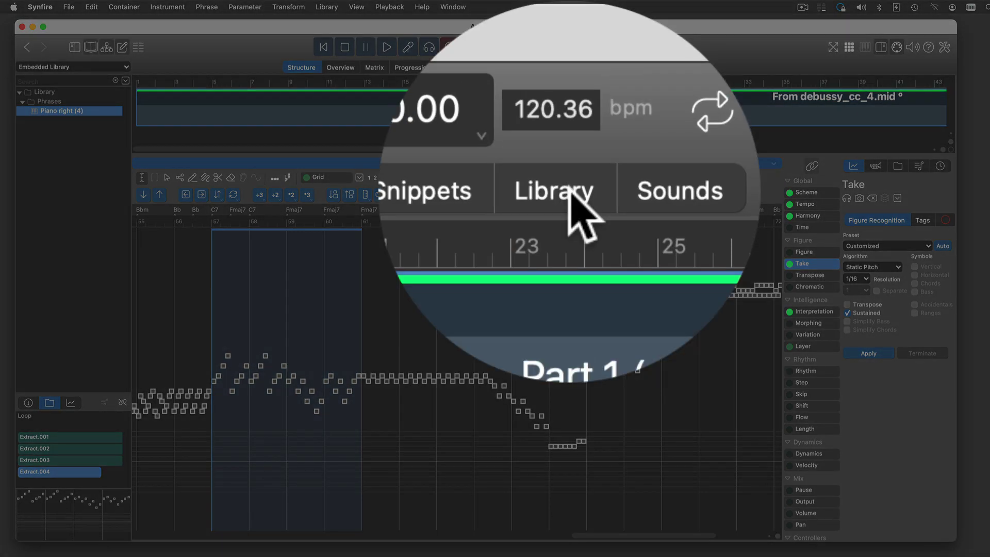
click(563, 68)
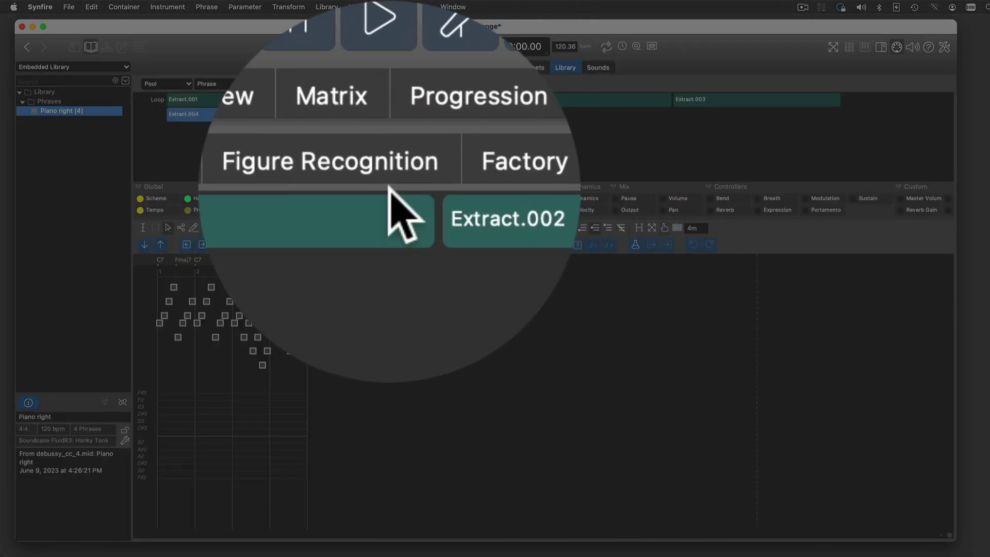
Step: Apply Auto melodic figure recognition to the phrase, then switch to the empty arrangement
click(366, 85)
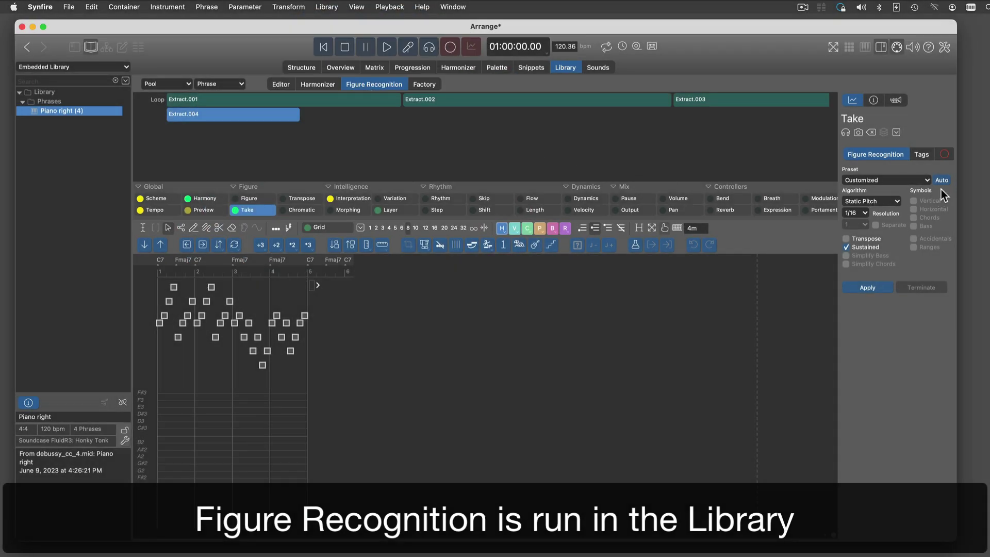
click(941, 180)
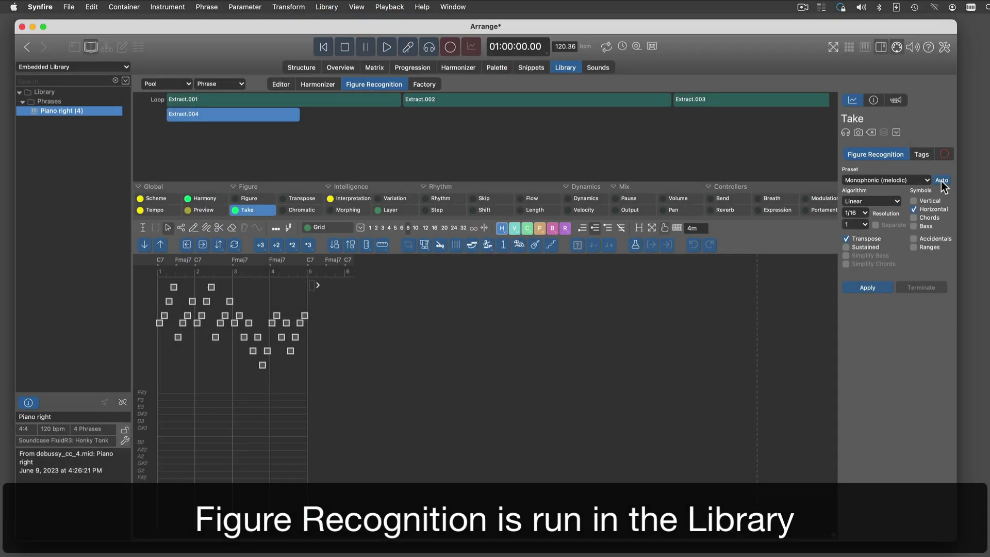
click(869, 288)
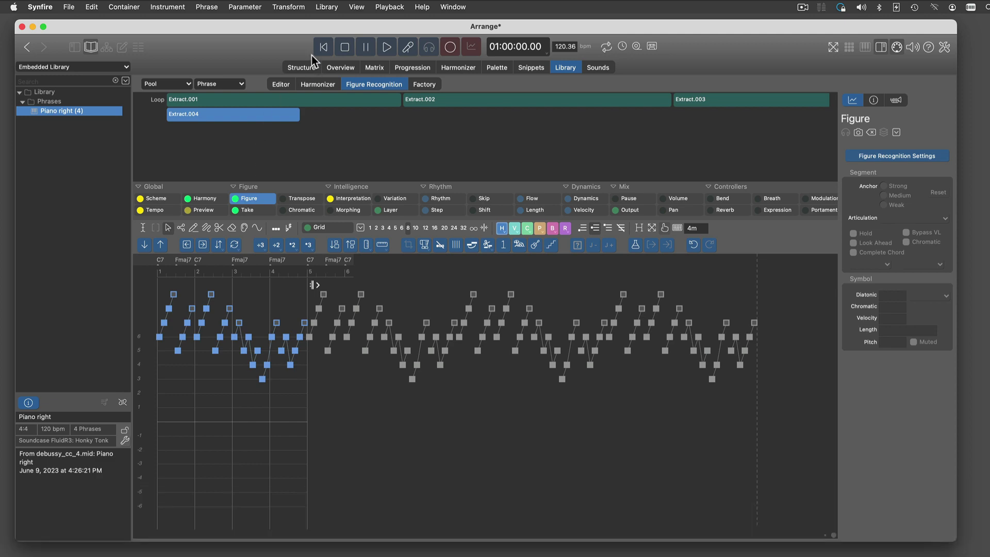
click(323, 7)
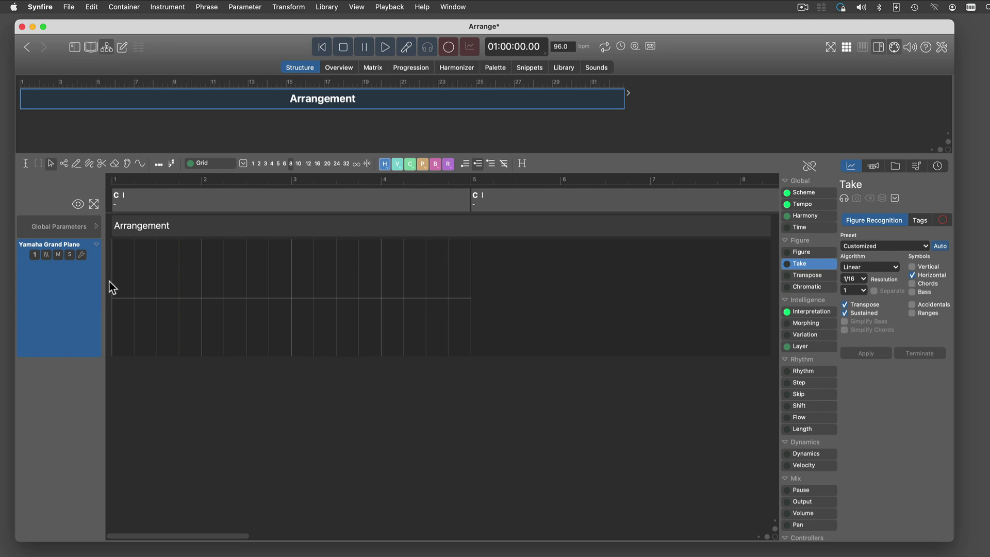
Step: Import only the Piano right track of debussy_cc_1.mid as one phrase after reviewing its settings
click(216, 9)
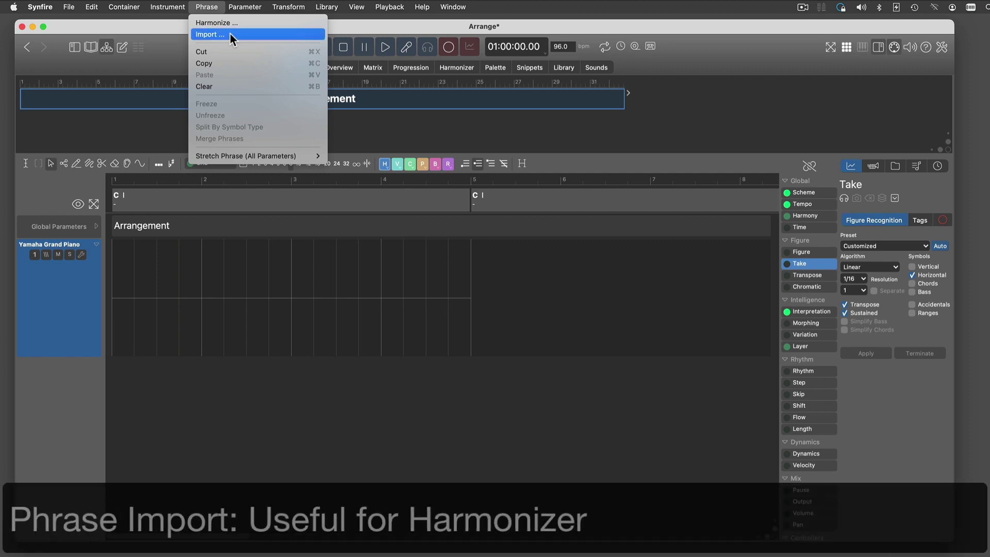
click(230, 34)
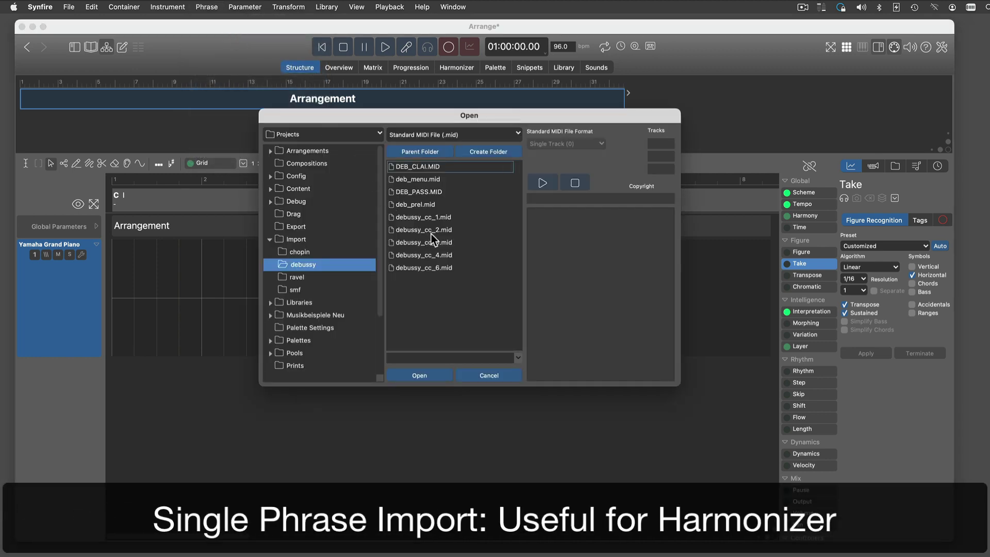
double_click(442, 217)
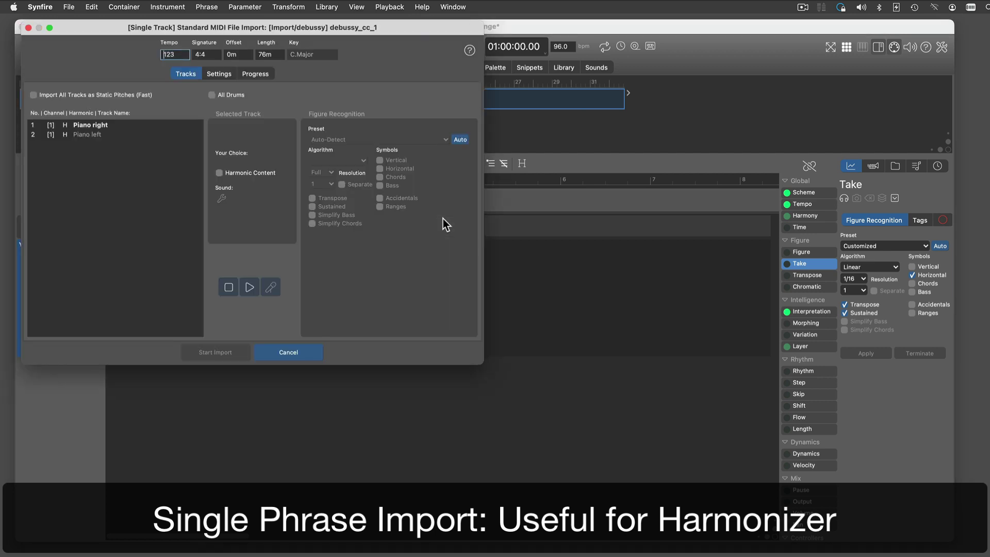
click(140, 126)
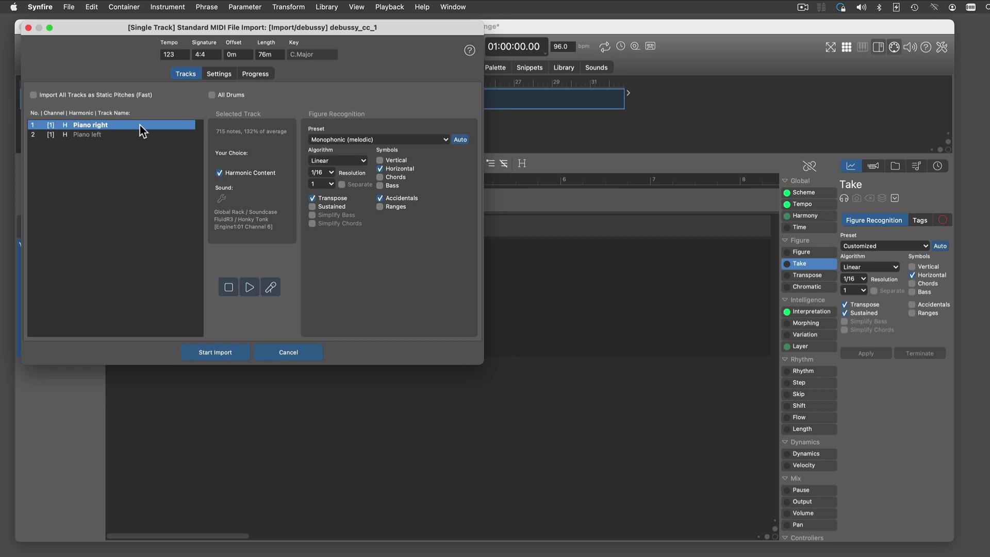
click(218, 75)
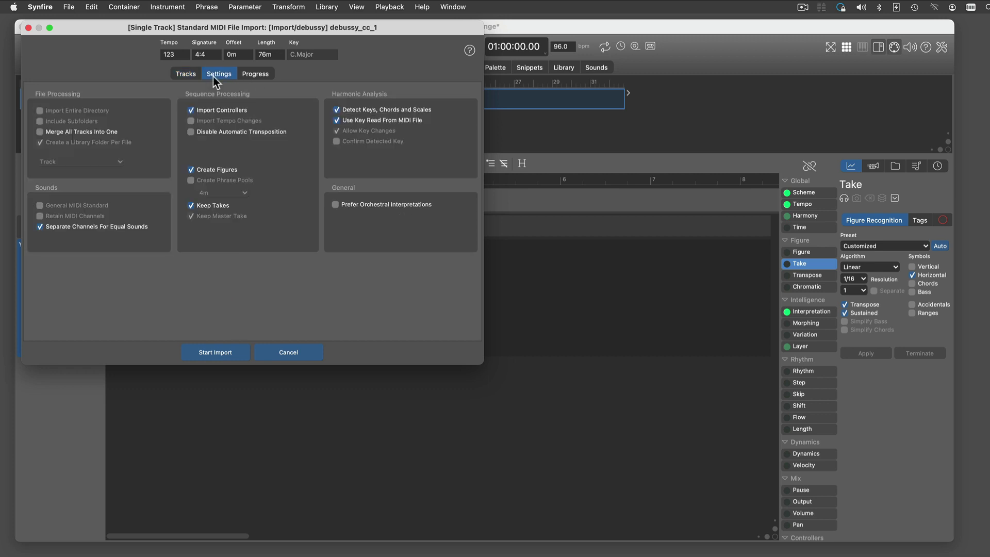
click(230, 352)
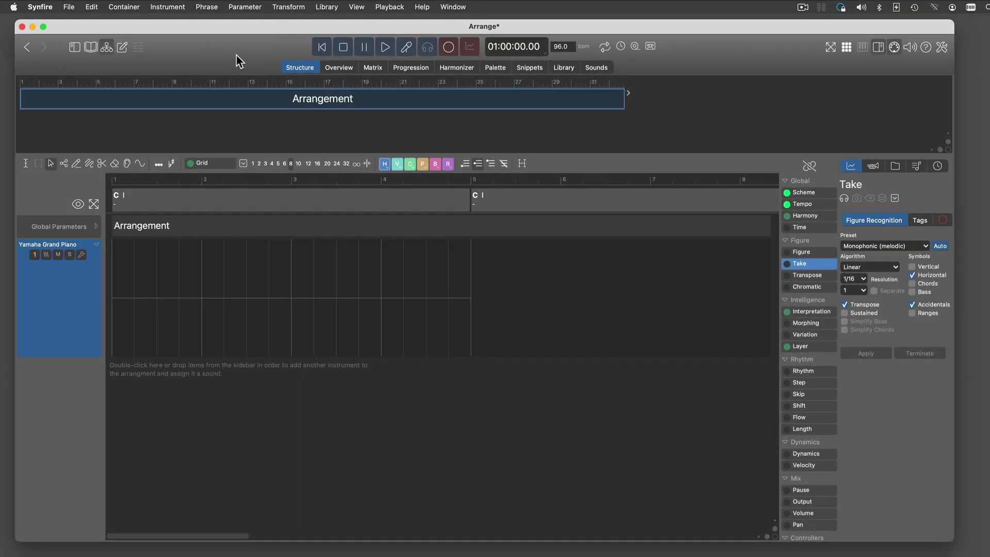
Step: Show the Embedded Library sidebar and check its Import options without importing anything
click(88, 49)
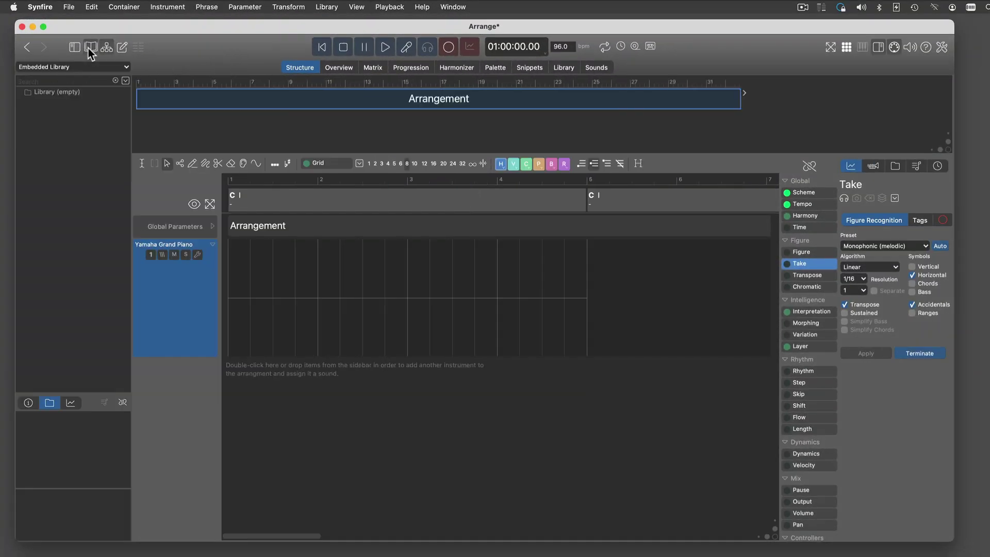
click(334, 6)
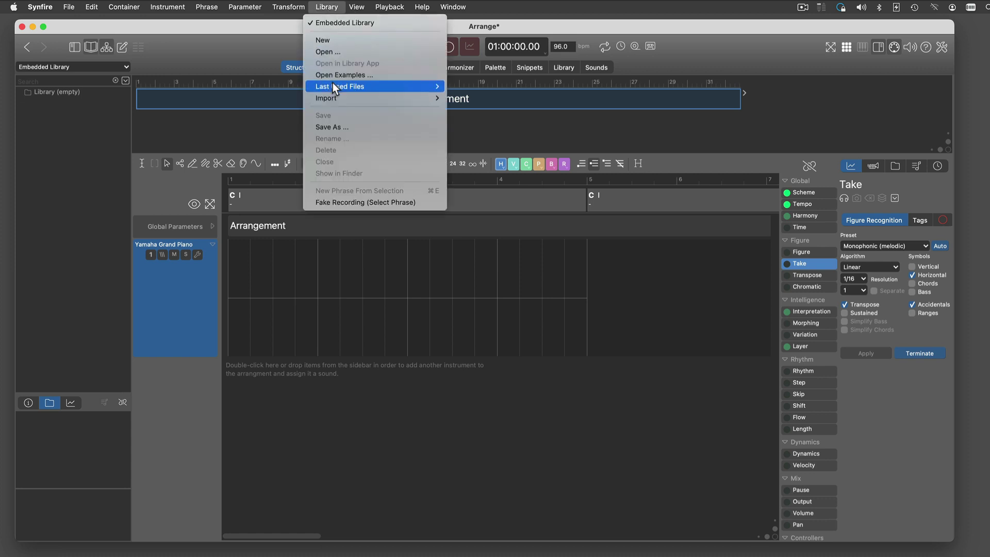
mouse_move(332, 97)
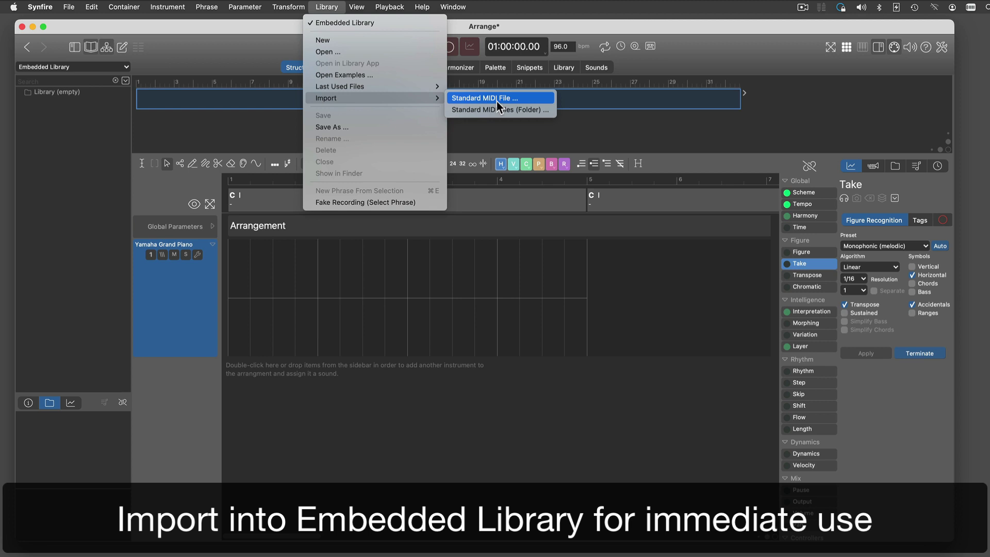
click(214, 71)
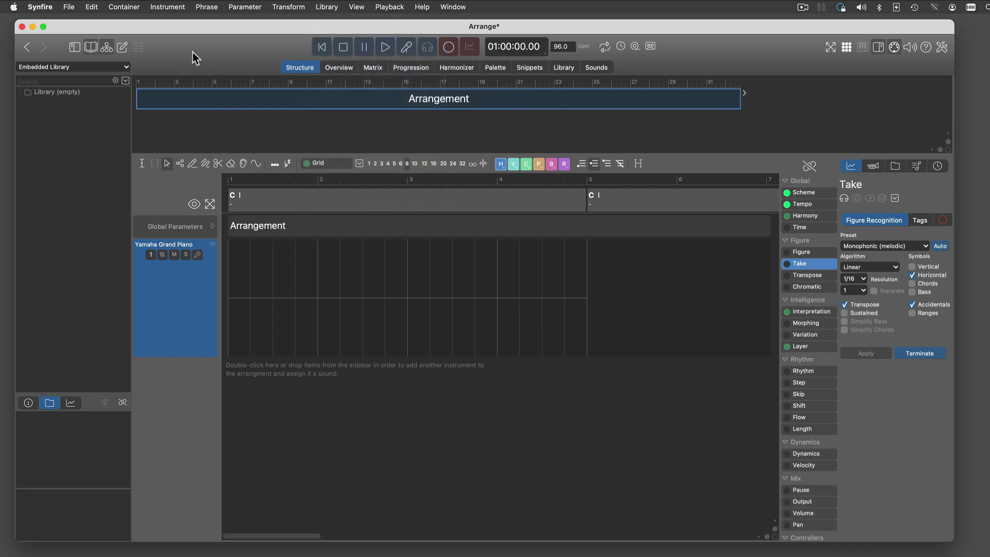
click(68, 9)
mouse_move(72, 23)
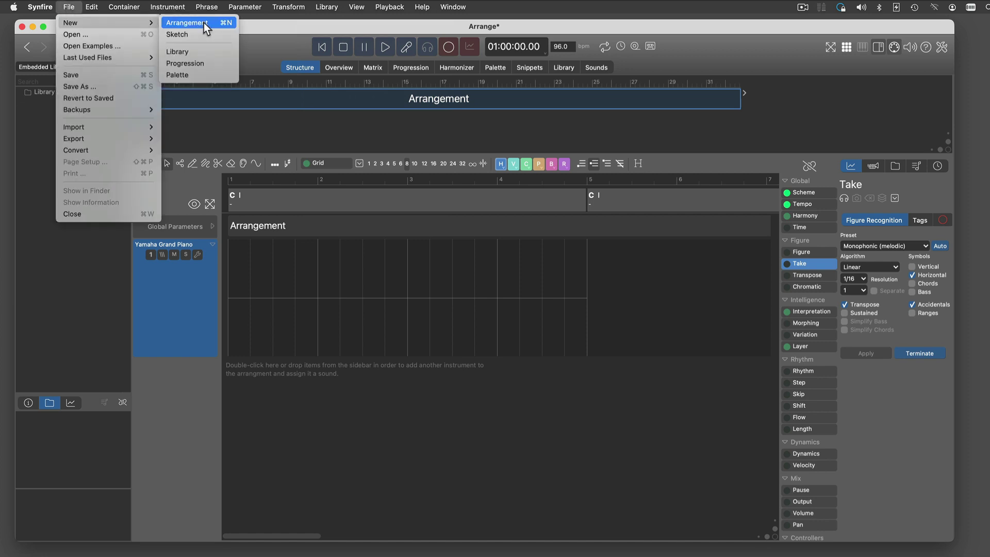
Step: Create a new standalone library, discard the arrangement, and expand the library window
click(207, 54)
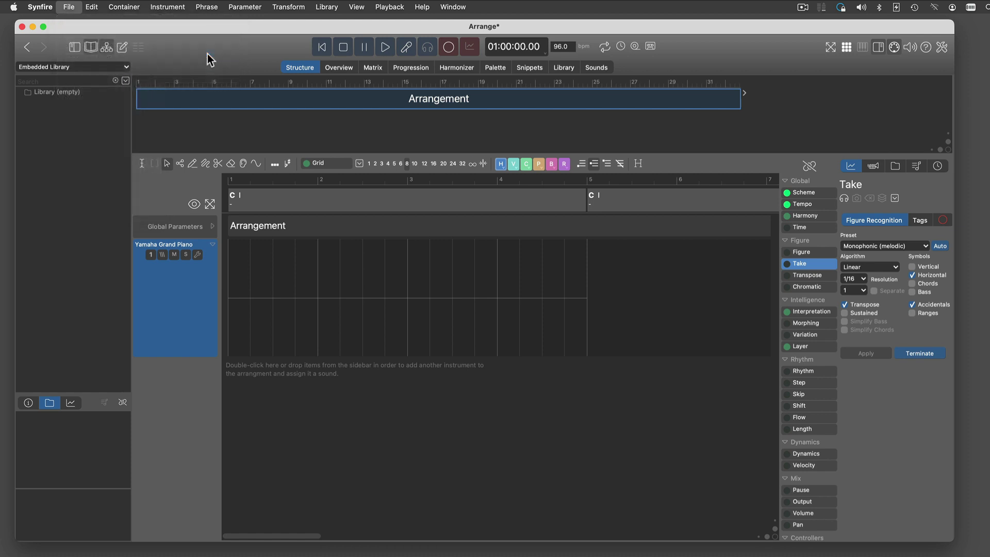
click(22, 27)
click(492, 301)
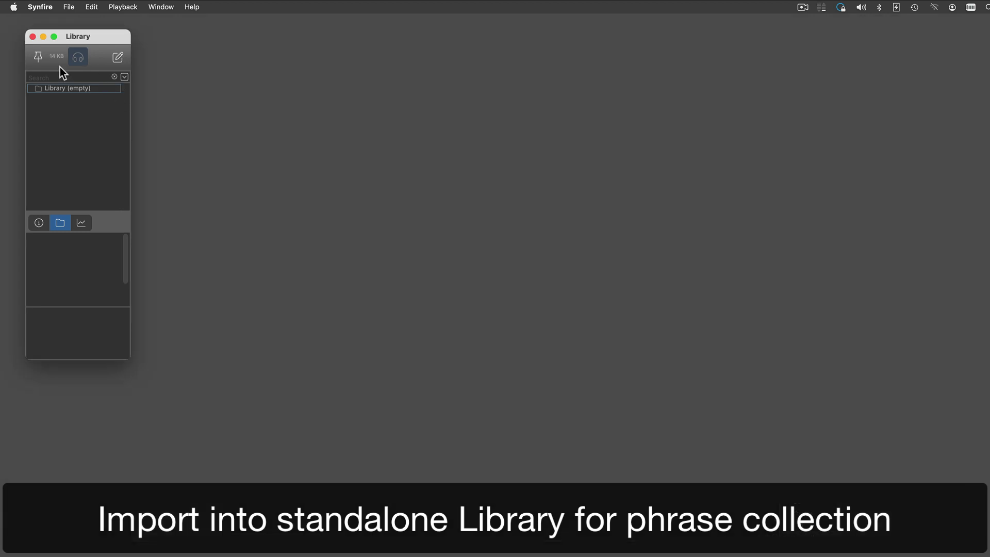
click(117, 58)
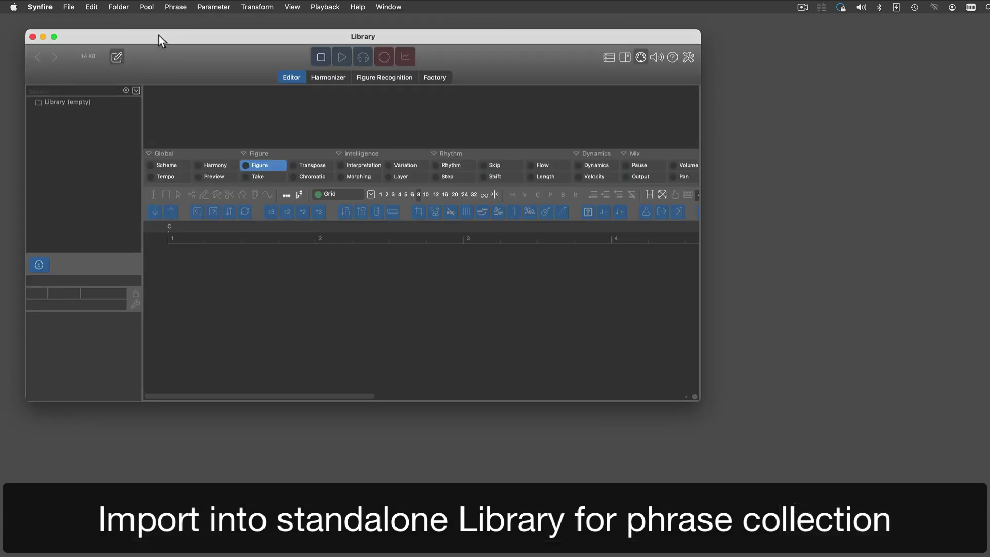
drag(159, 35, 150, 26)
Step: Choose Import > Standard MIDI File and pick debussy_cc_2.mid for the library
click(68, 8)
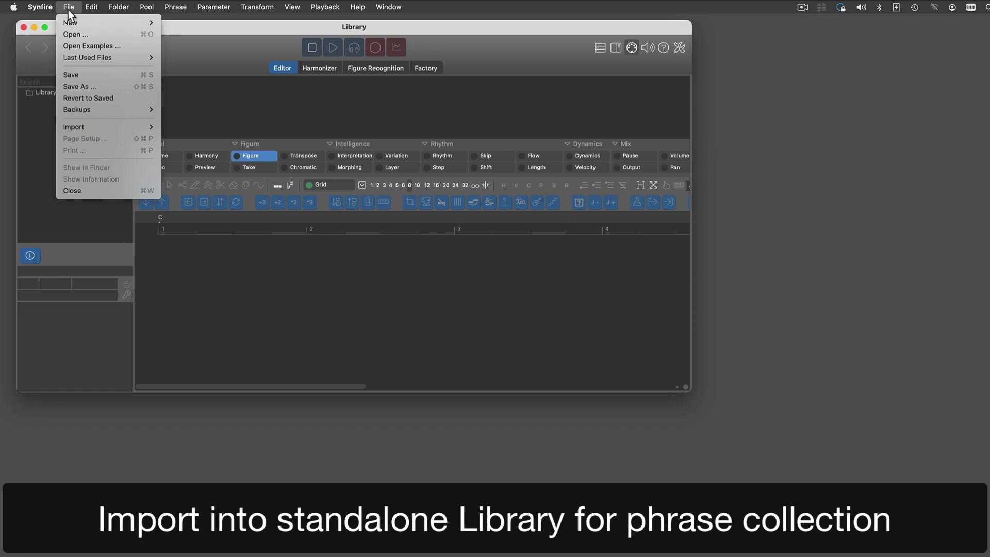
mouse_move(69, 129)
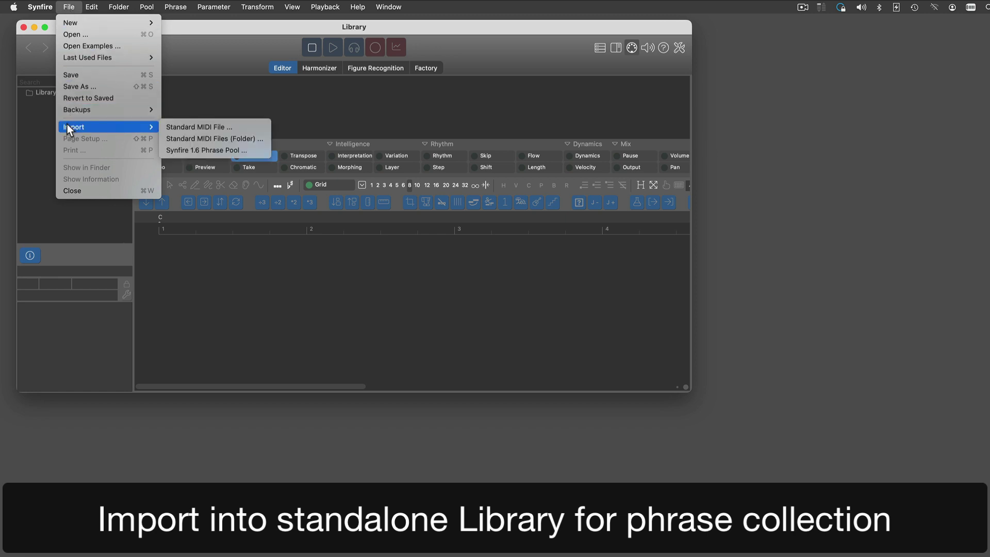
click(226, 126)
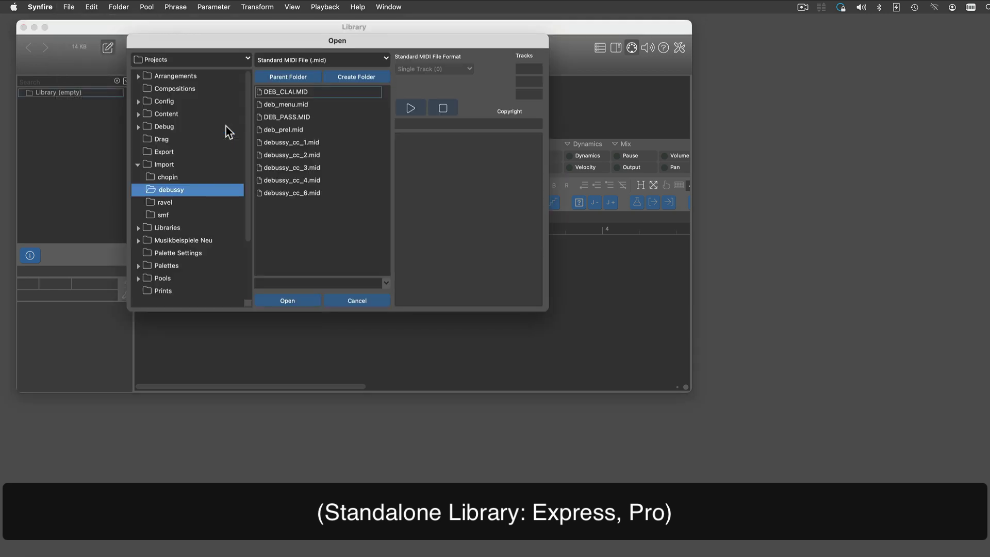
double_click(318, 154)
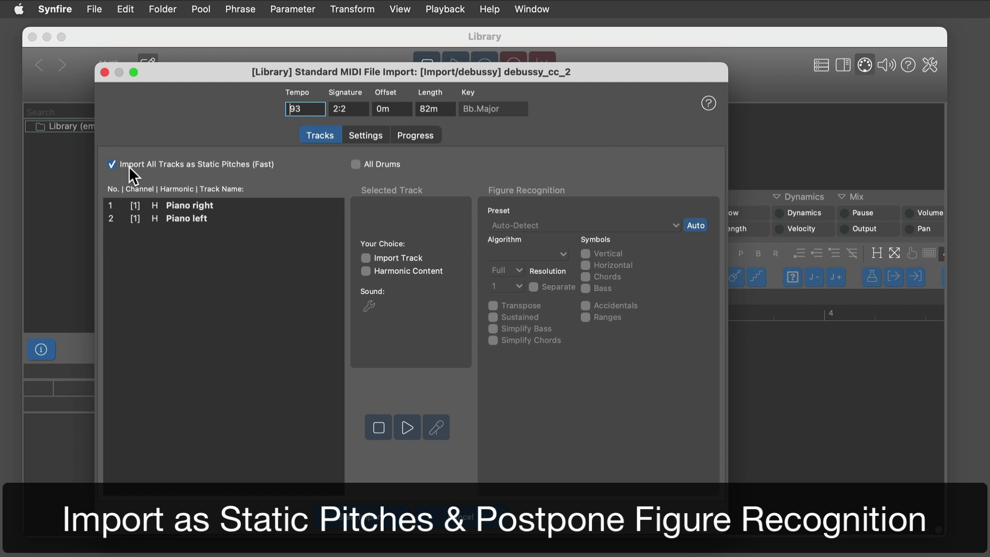
Step: Import debussy_cc_2.mid with Create Figures off and Create Phrase Pools at 2m
click(369, 138)
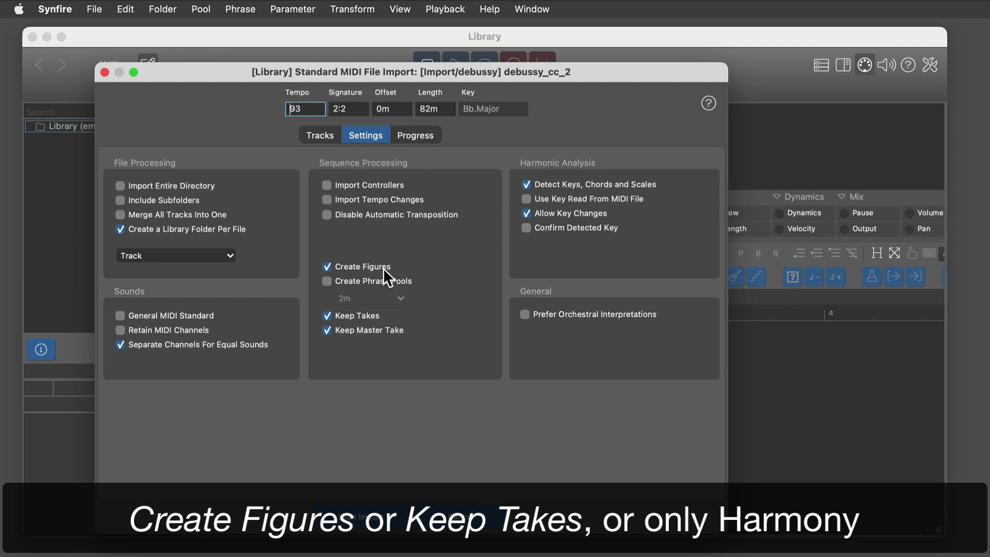
click(384, 269)
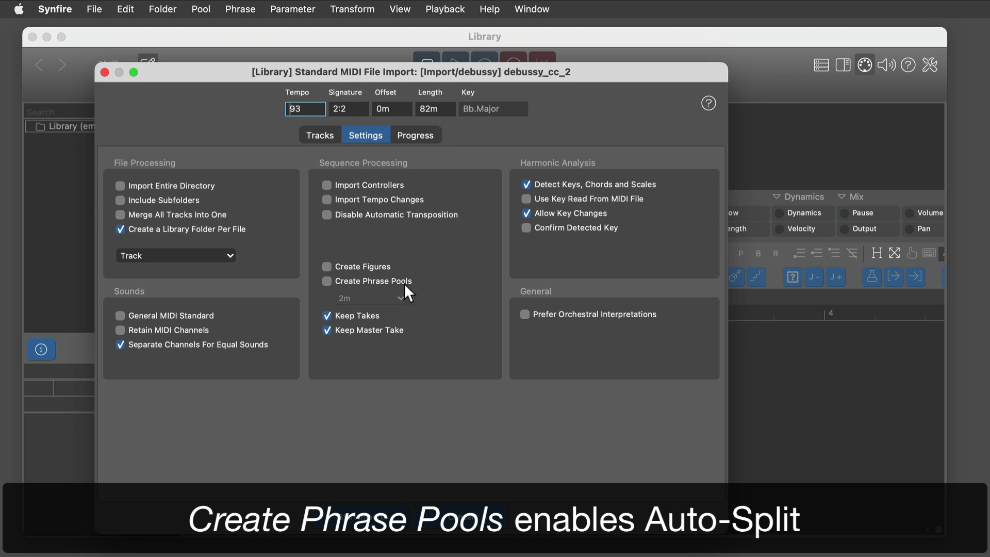
click(405, 284)
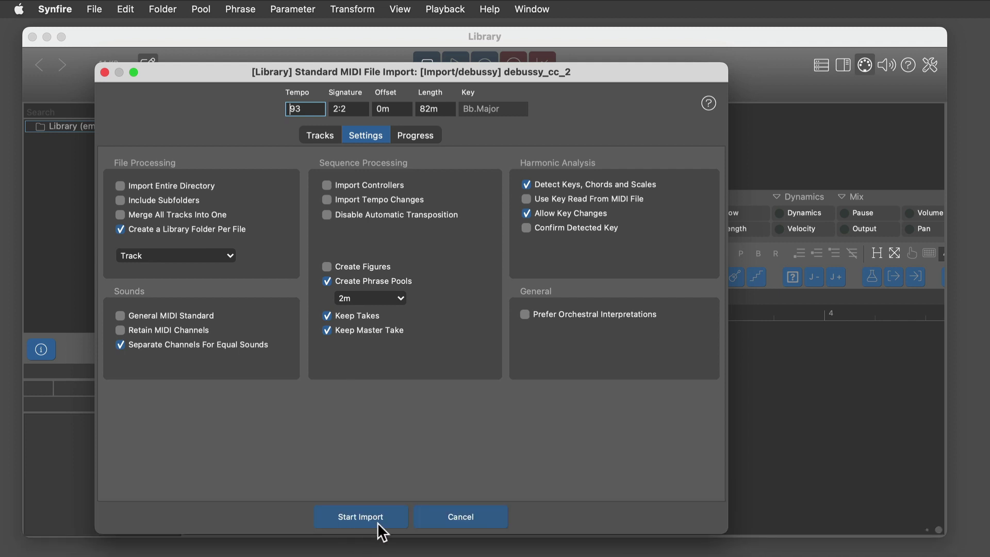
click(380, 531)
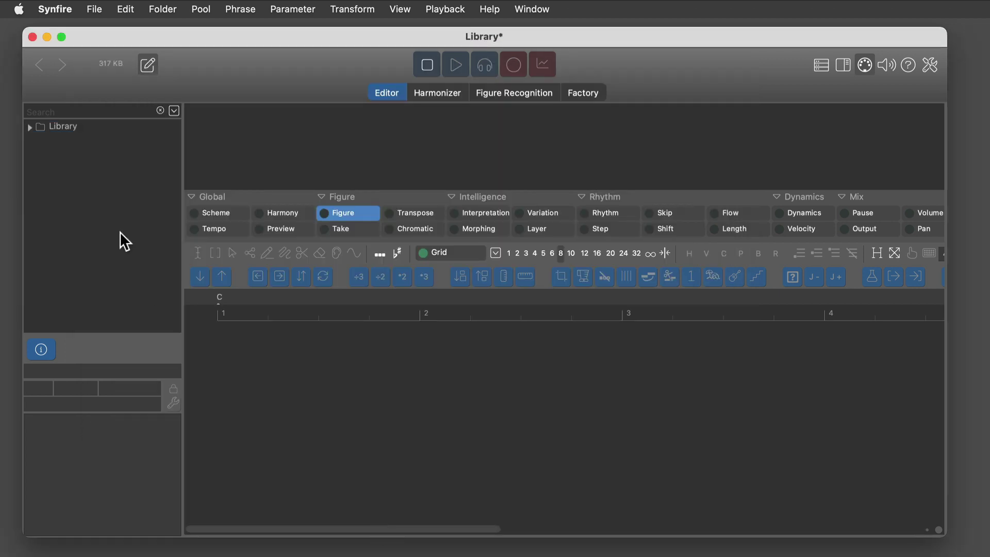
Step: Expand the debussy_cc_2 folder and open the Piano left phrase pool in the editor
click(29, 127)
click(33, 138)
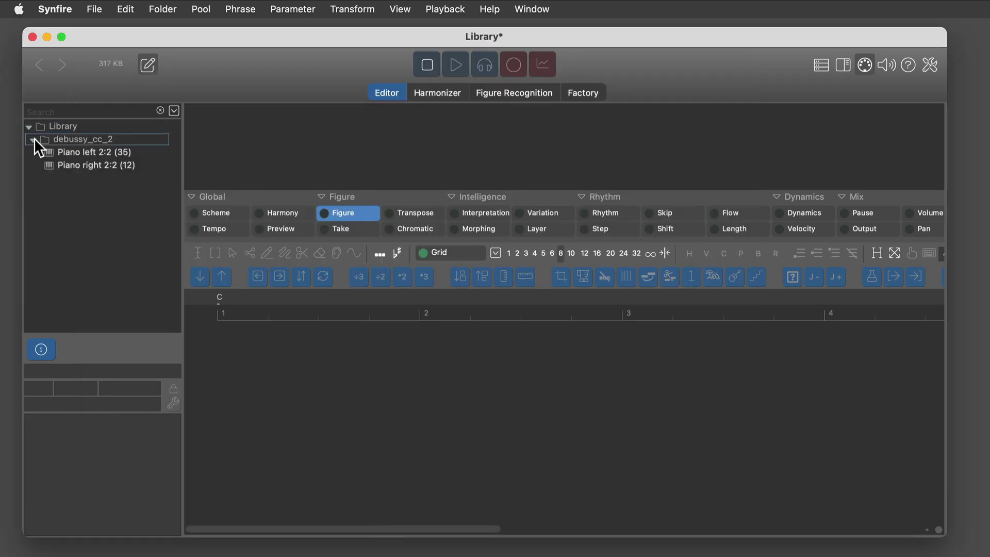
click(86, 149)
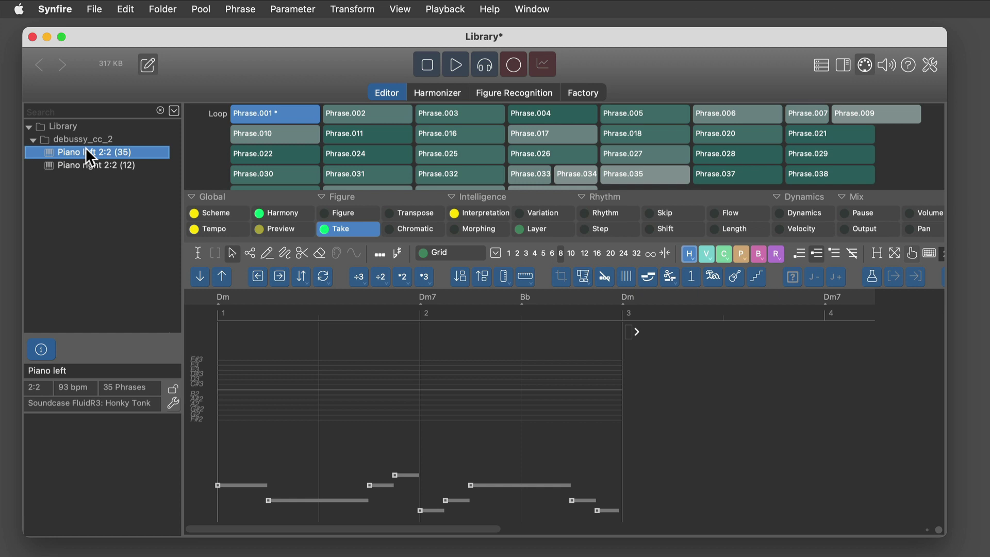
Step: Audition Piano left phrases Phrase.011, Phrase.004, Phrase.028 and Phrase.037
click(383, 133)
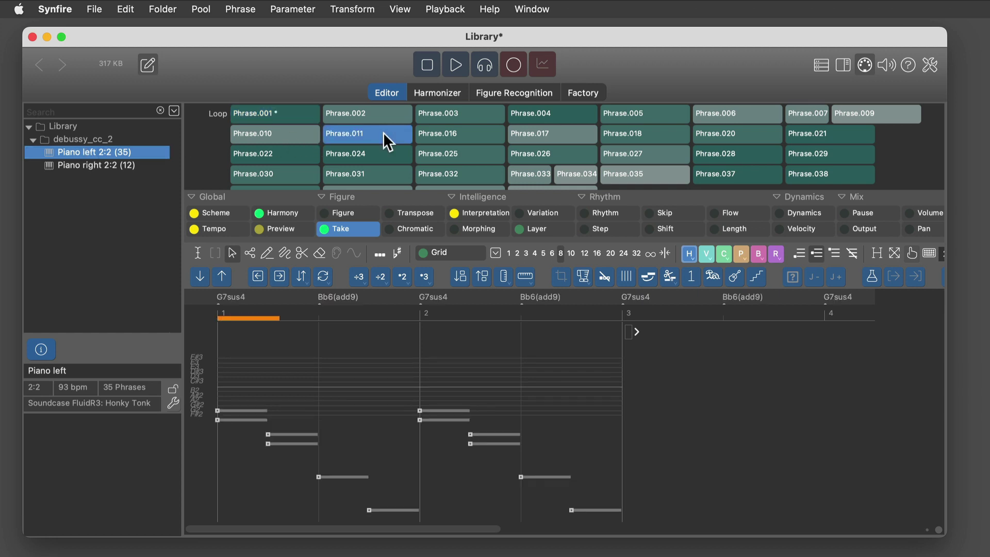
click(568, 112)
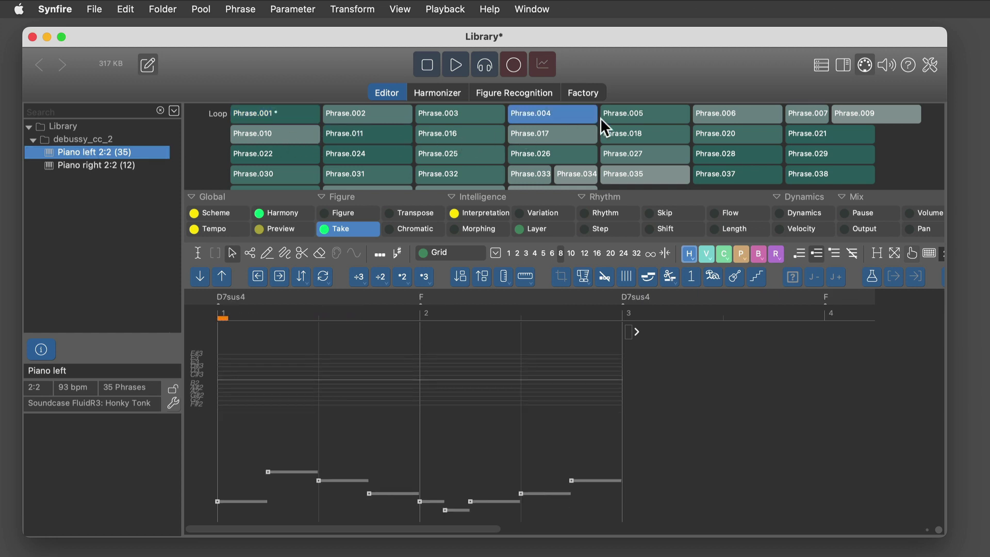
click(744, 156)
click(733, 174)
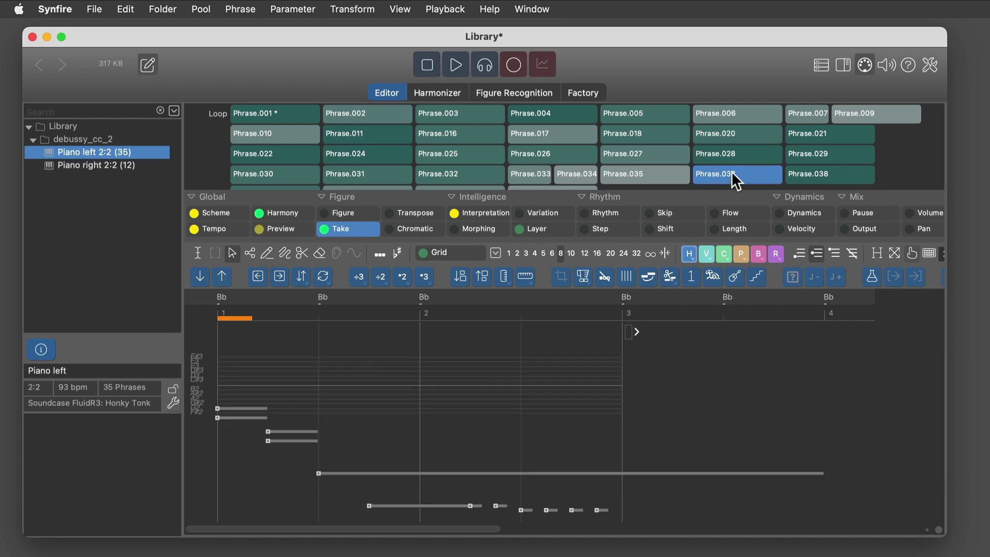
scroll(571, 147, down, 2)
scroll(571, 147, up, 2)
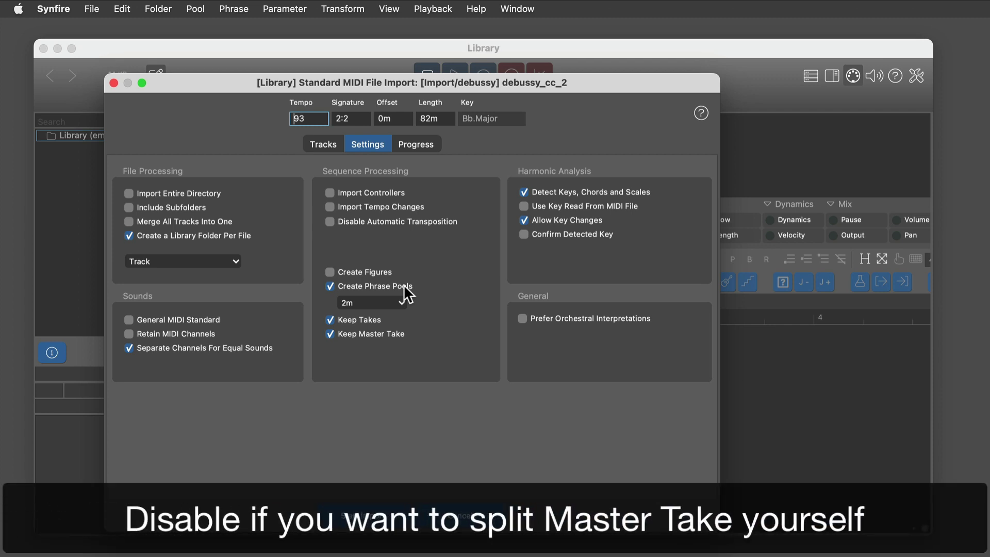
Step: Re-import debussy_cc_2 with Create Phrase Pools switched off
click(404, 286)
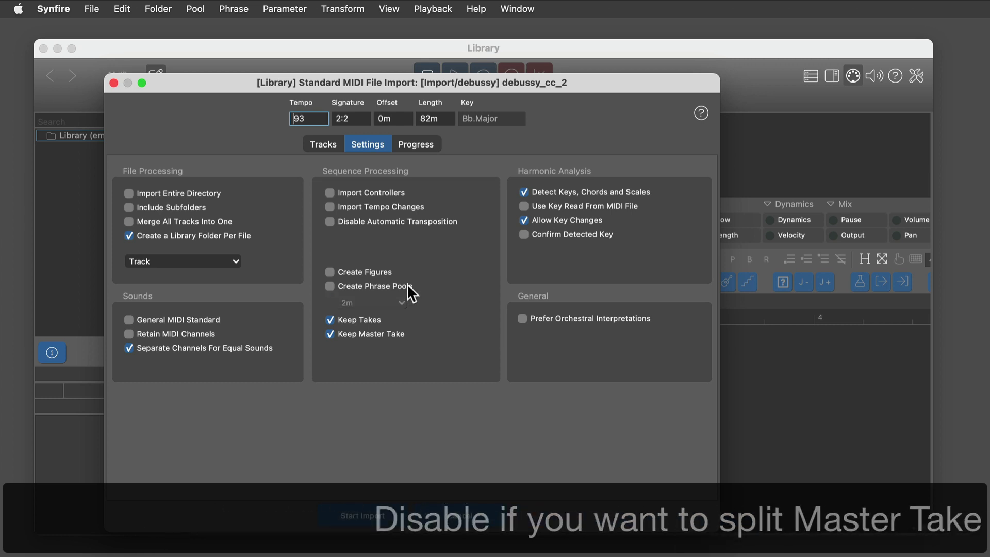
click(372, 515)
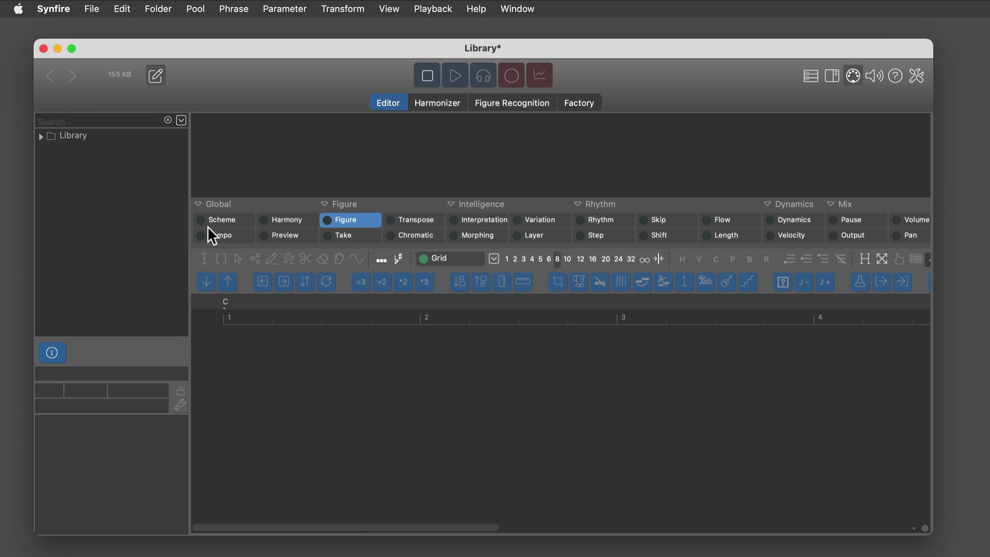
Step: Auto-split the debussy_cc_2 Piano left master take into 2m phrases, then audition Split.011 and Split.004
click(40, 136)
click(44, 148)
click(87, 161)
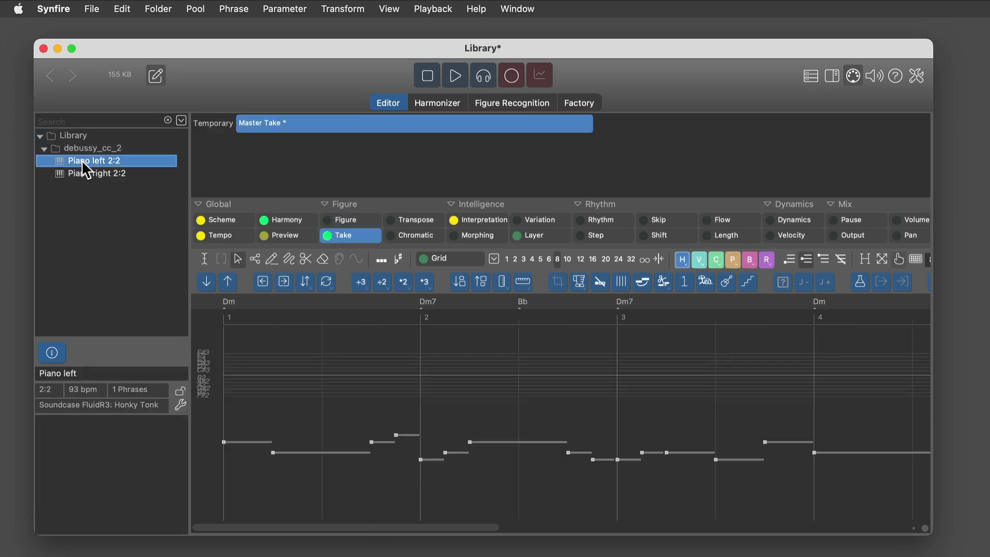
right_click(343, 124)
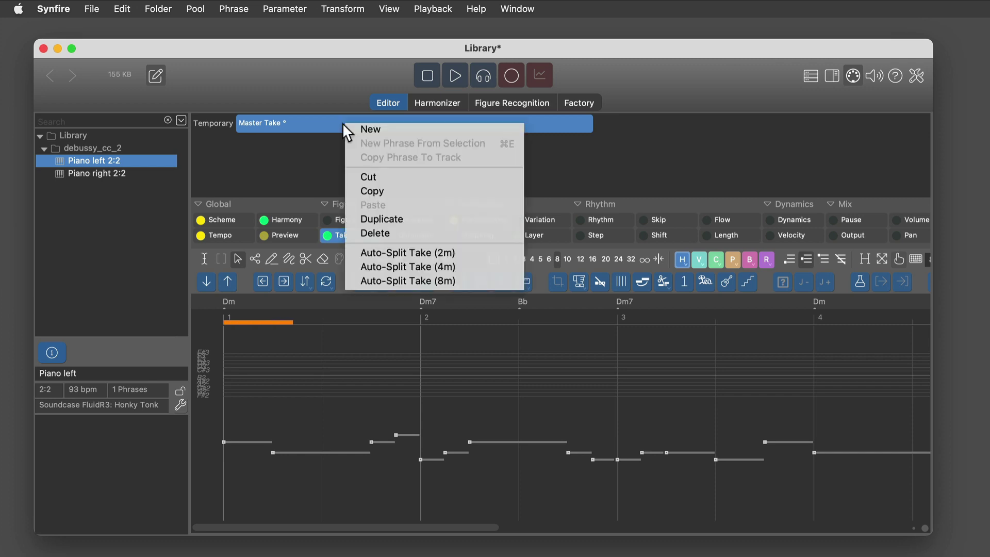
click(478, 251)
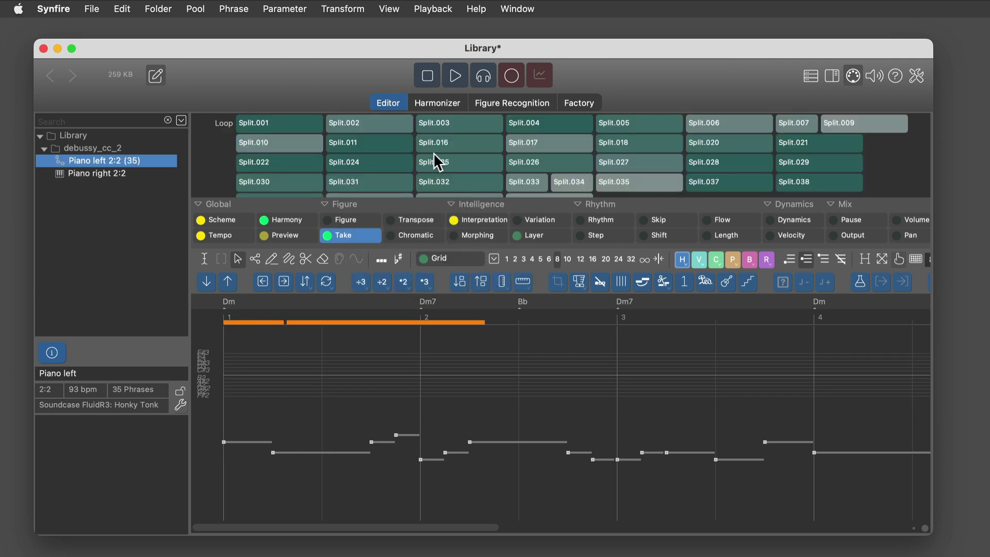
click(376, 147)
click(545, 125)
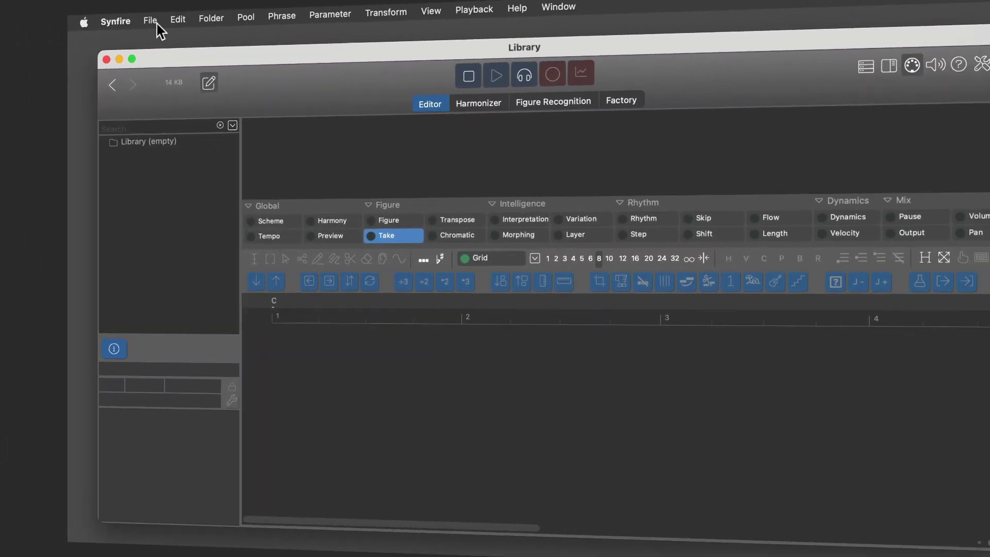
Step: Start a Standard MIDI Files (Folder) import using the chopin folder
click(92, 9)
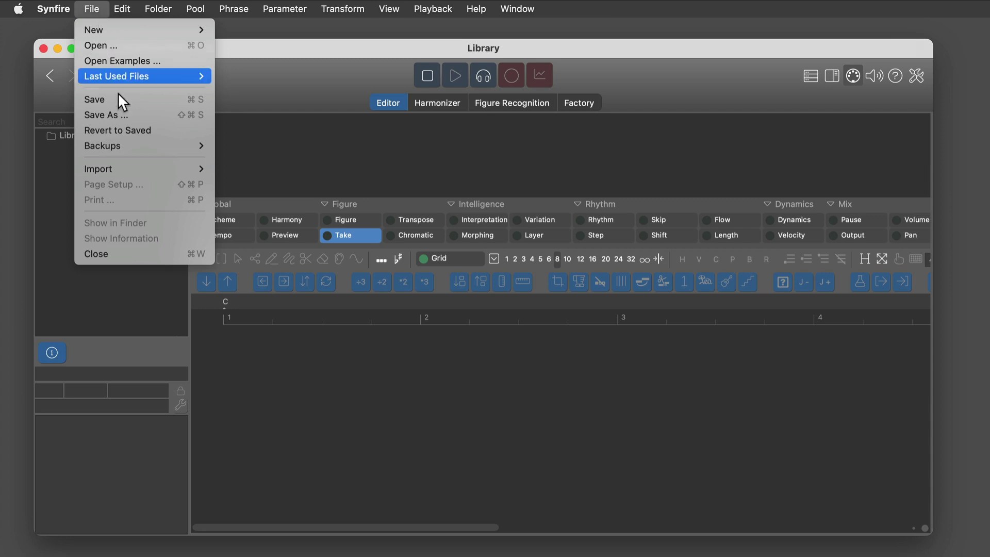
mouse_move(140, 170)
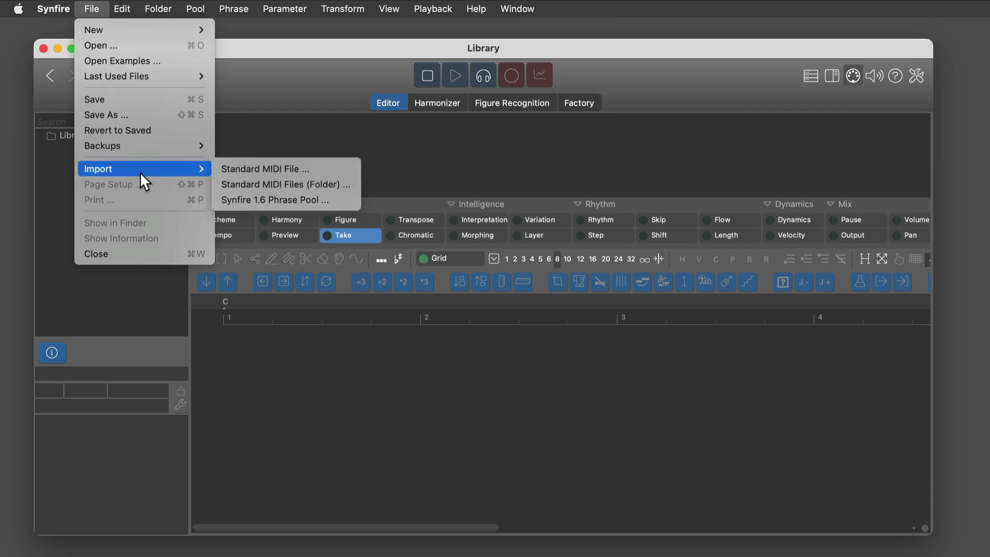
click(344, 184)
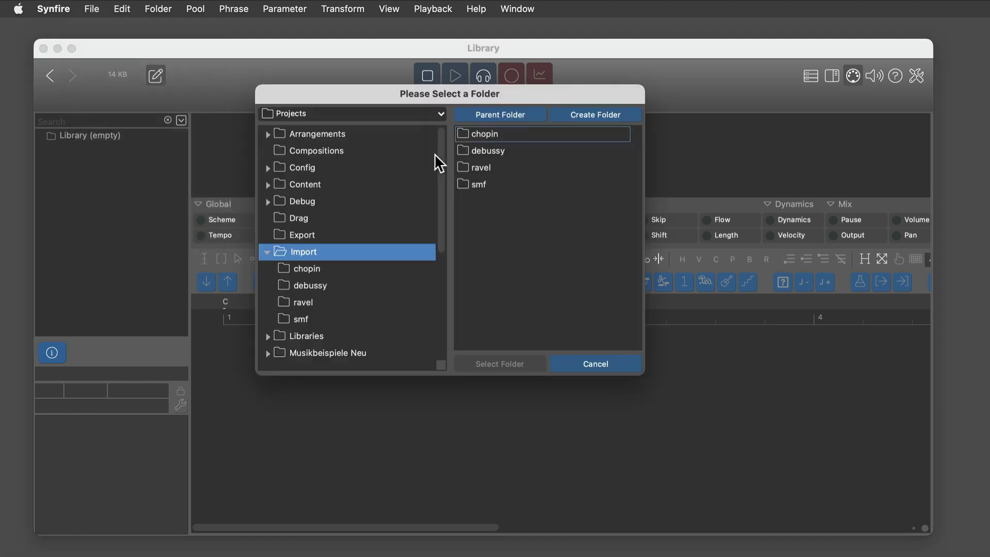
click(485, 145)
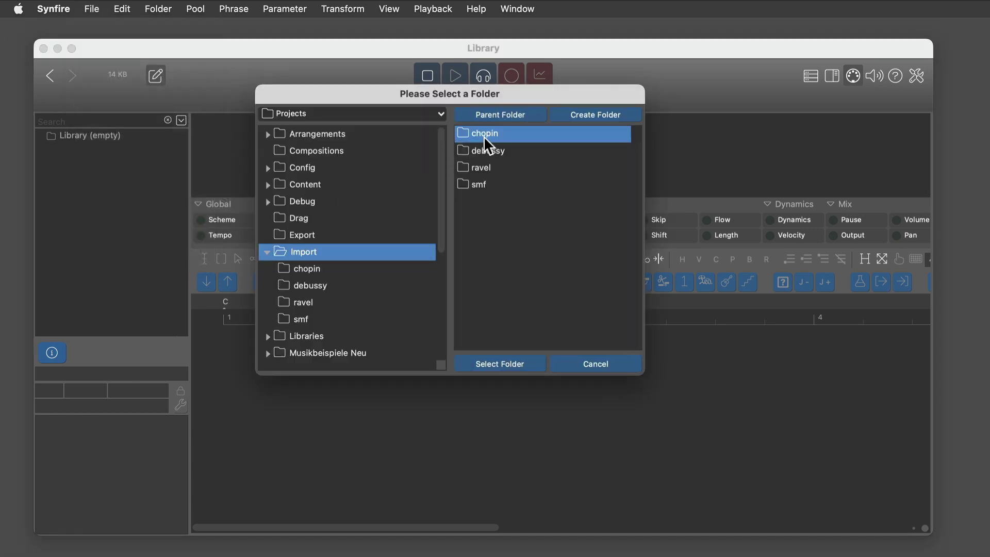
click(511, 363)
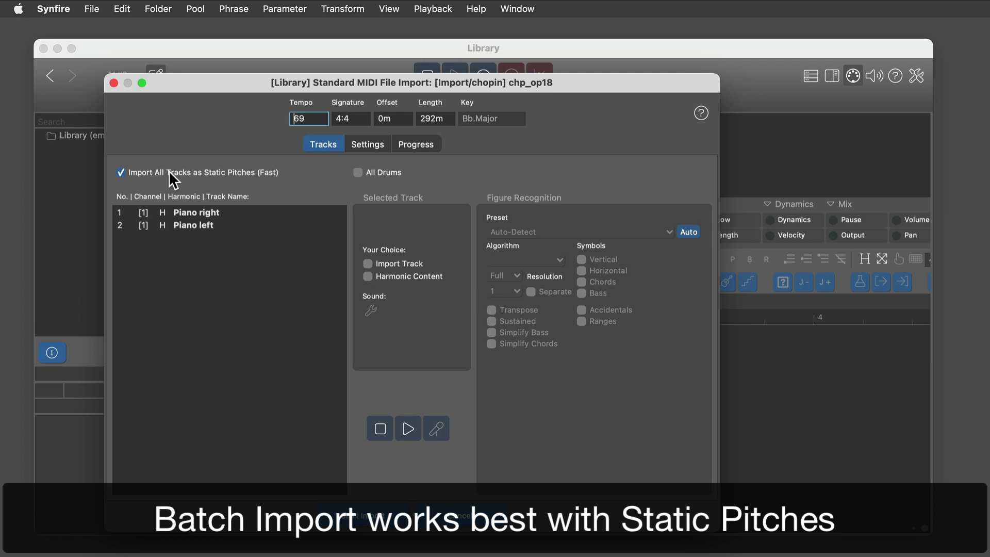
Step: Batch-import all 48 chopin files with Create Phrase Pools enabled at 2m length
click(373, 145)
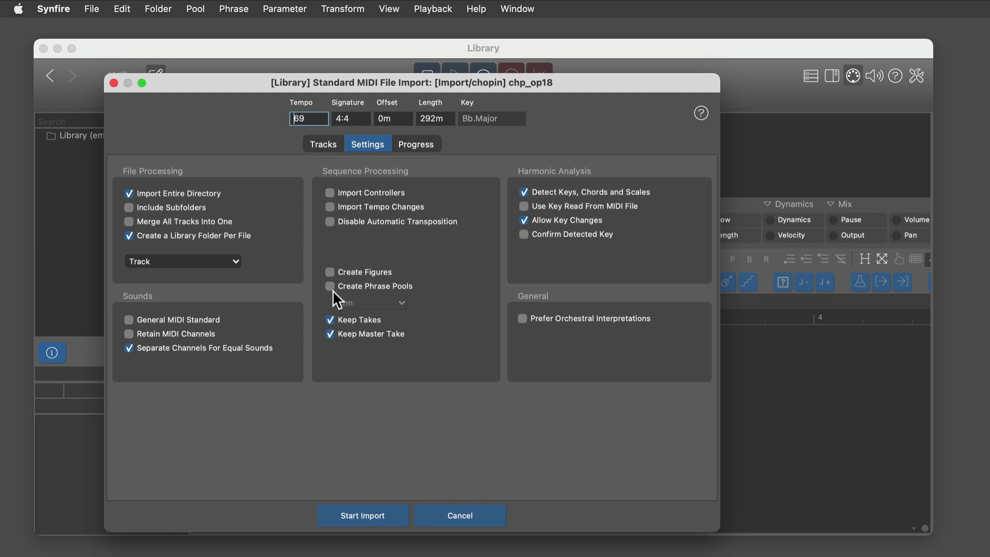
click(330, 286)
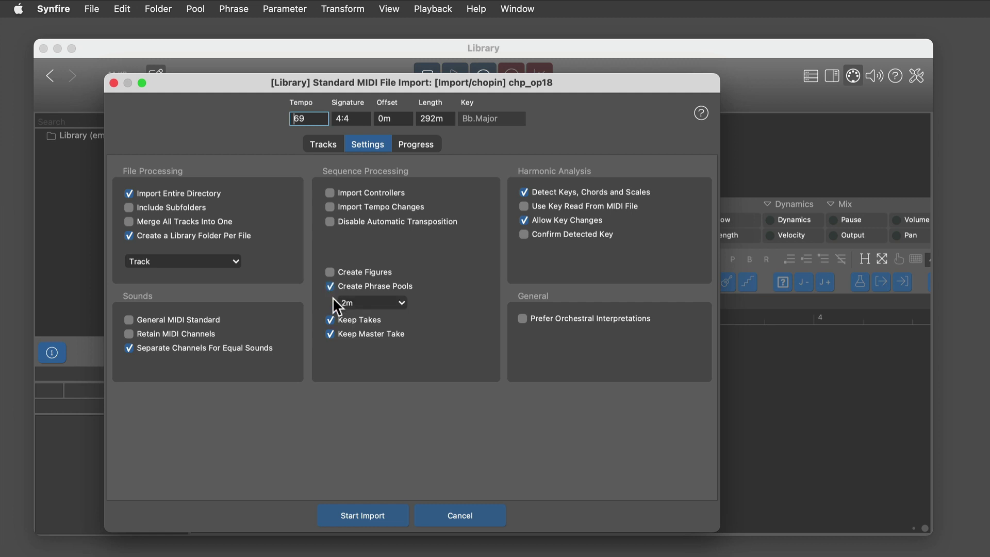
click(377, 508)
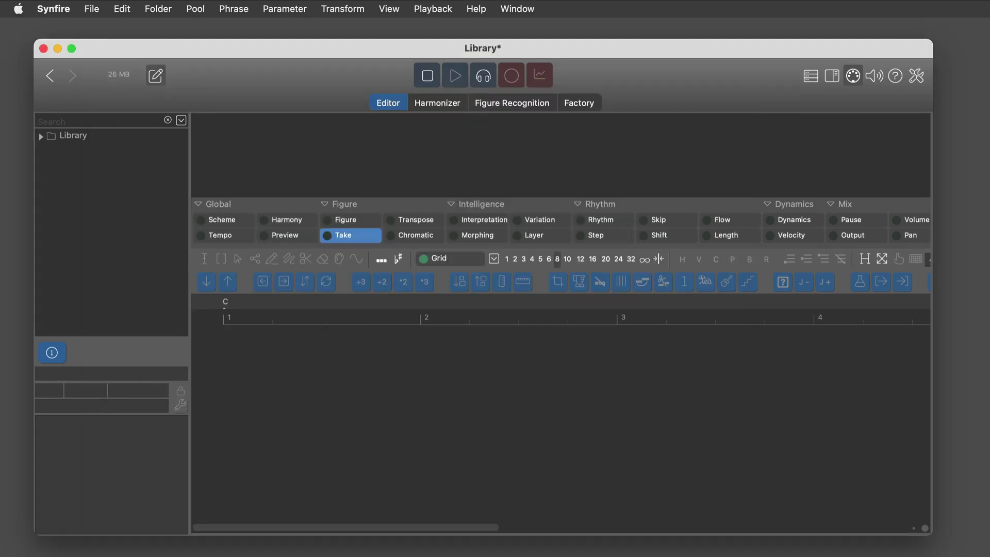
Step: Expand the chp_op31, chpn_op10_e01 and chpn_op10_e05 folders and open chpn_op10_e01's Piano left (31) pool
click(40, 137)
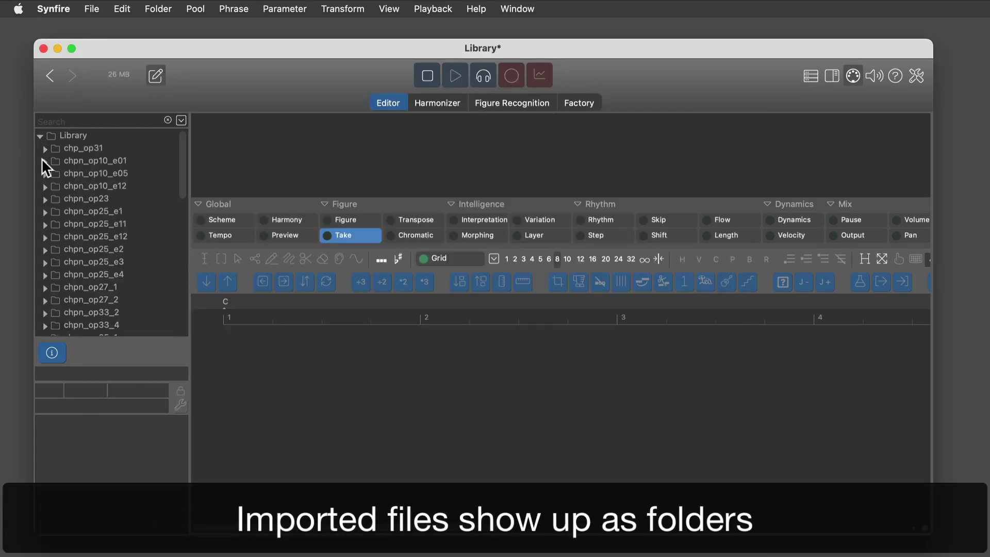
click(45, 149)
click(44, 186)
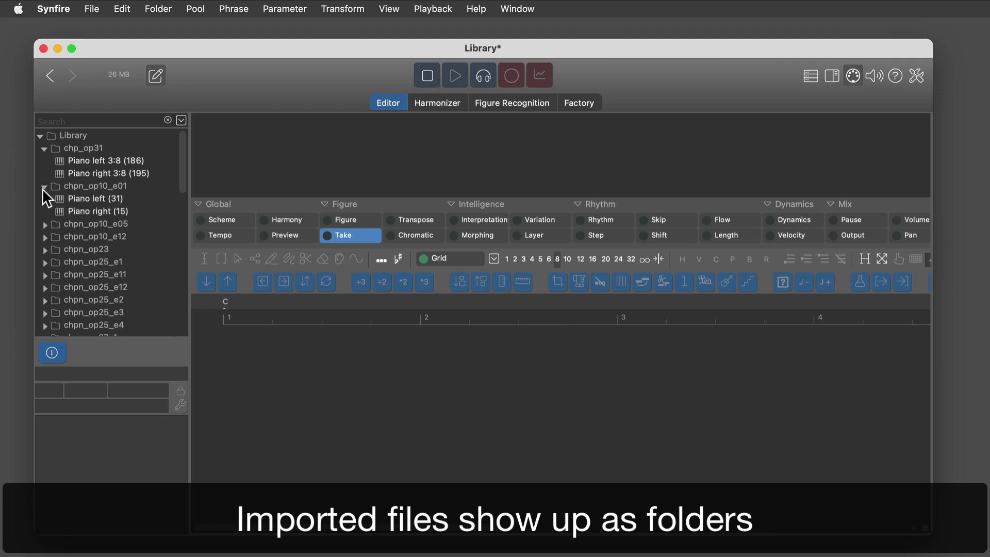
click(45, 225)
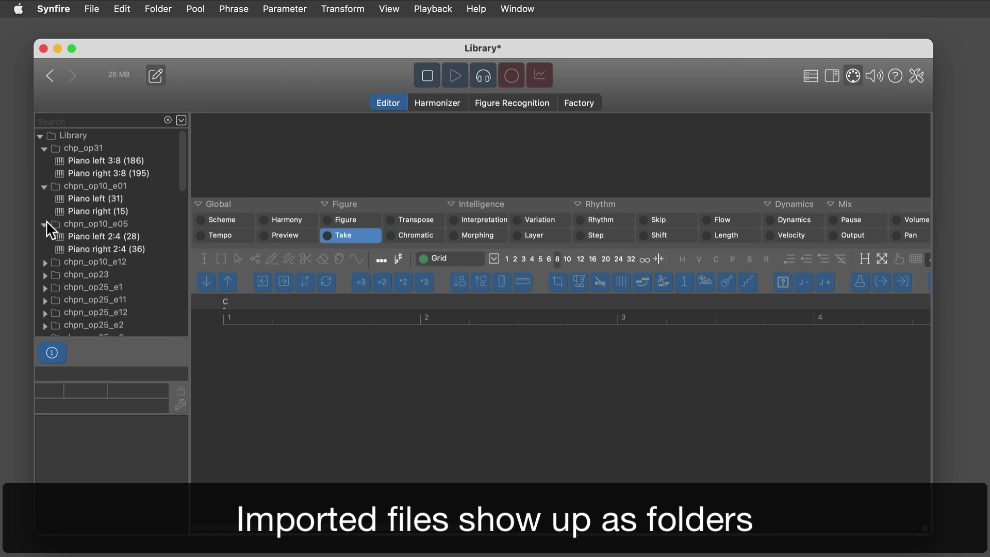
click(114, 198)
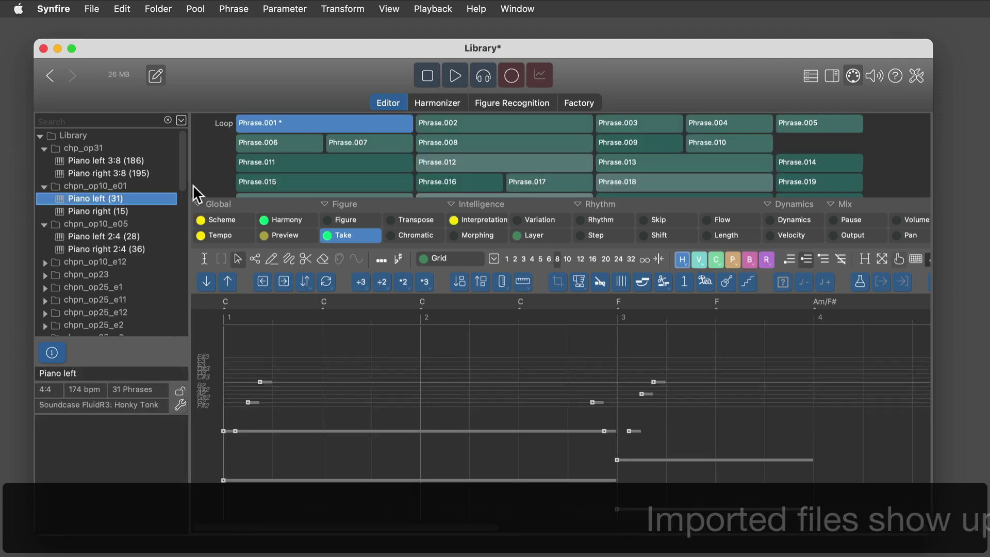
Step: Audition Phrase.011, Phrase.015 and Phrase.016, then stop playback
click(349, 160)
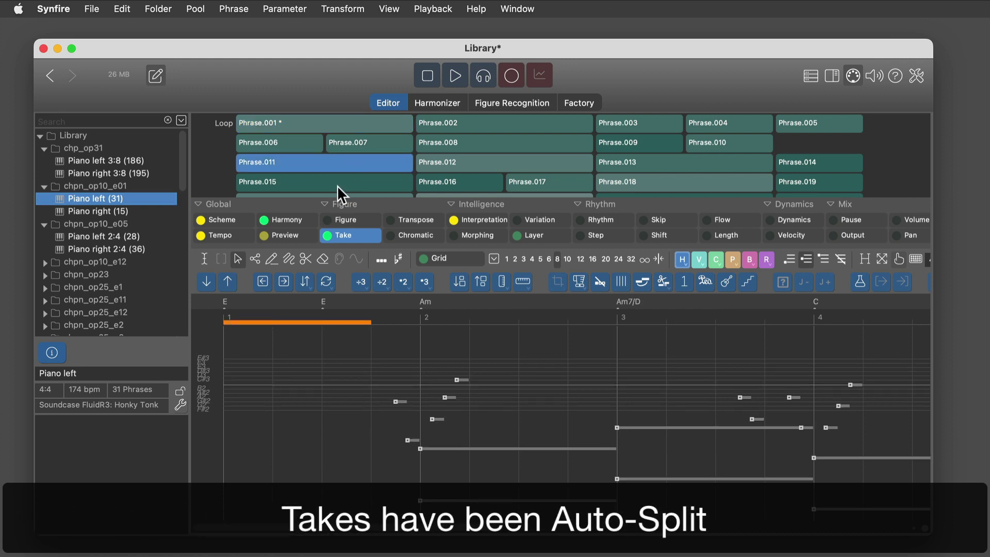
click(336, 180)
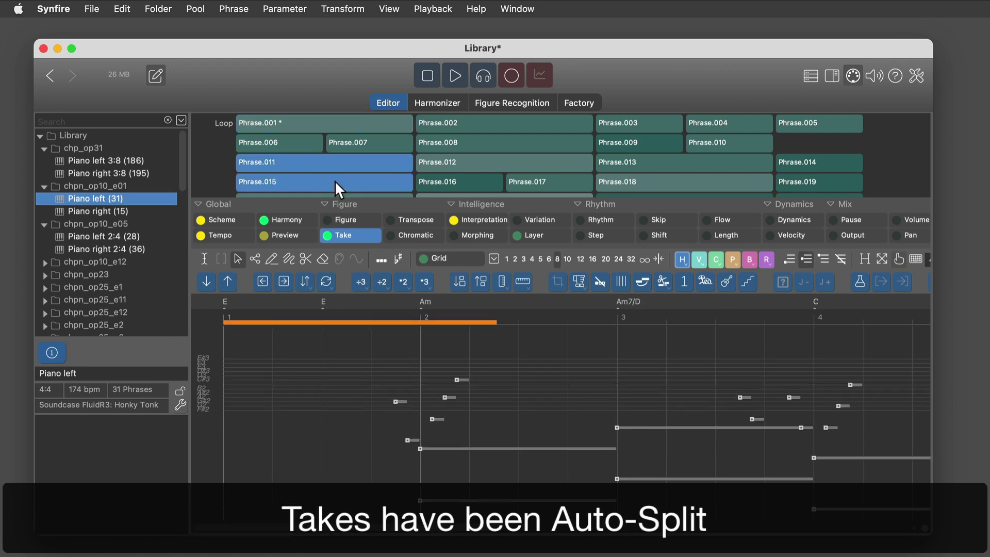
click(468, 183)
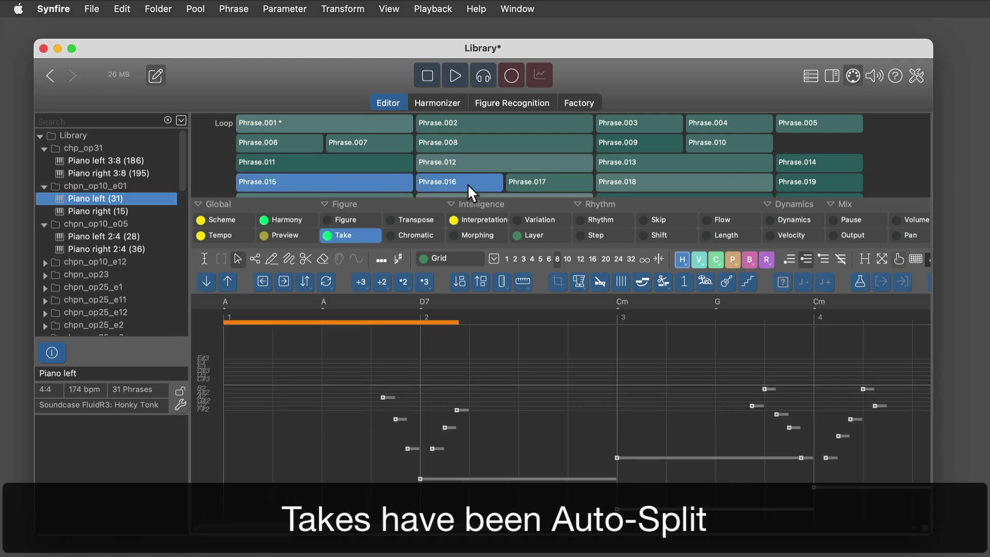
click(428, 80)
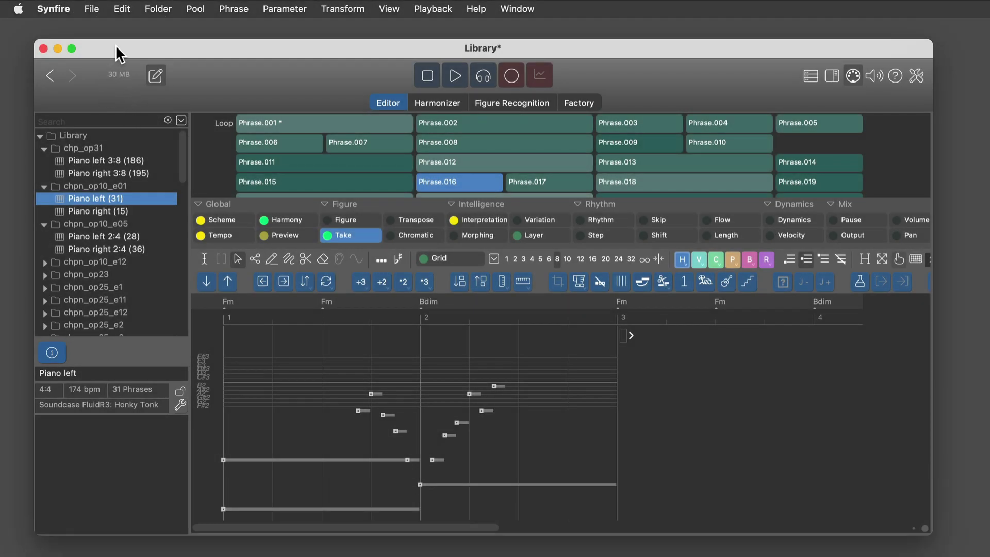
Step: Compact the chopin library window, place a new empty library beside it, and open Piano right (15)
click(151, 75)
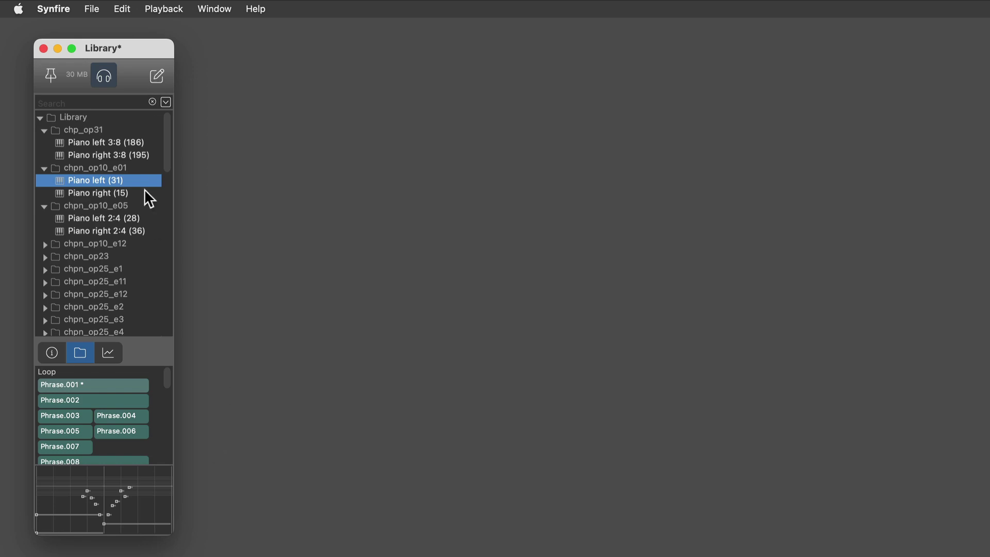
drag(131, 43, 248, 45)
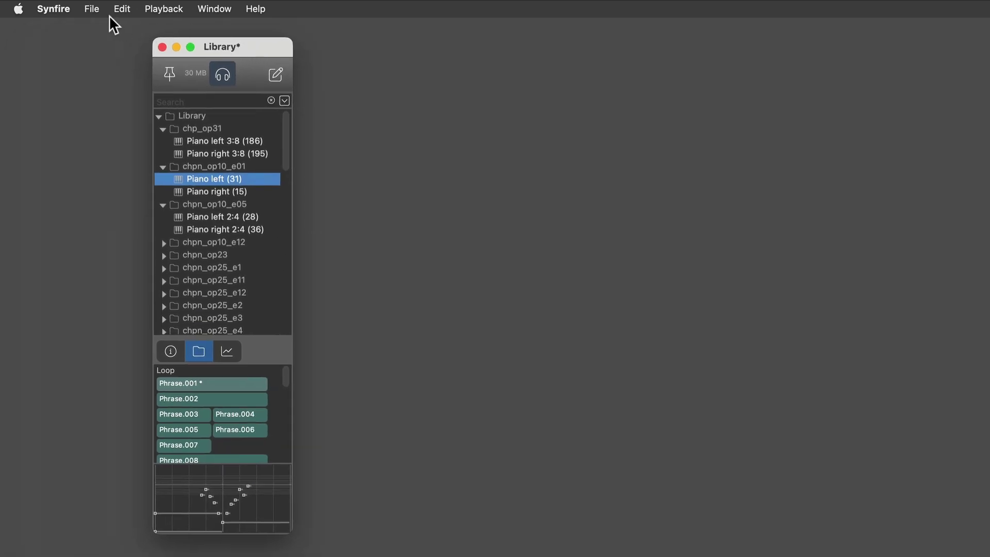
click(90, 7)
mouse_move(95, 27)
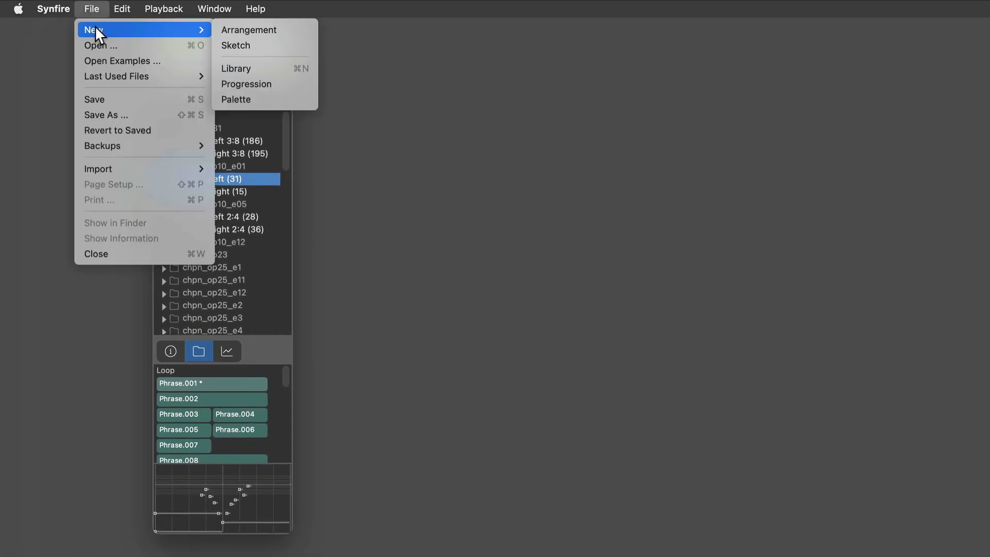
click(250, 69)
drag(240, 60, 403, 54)
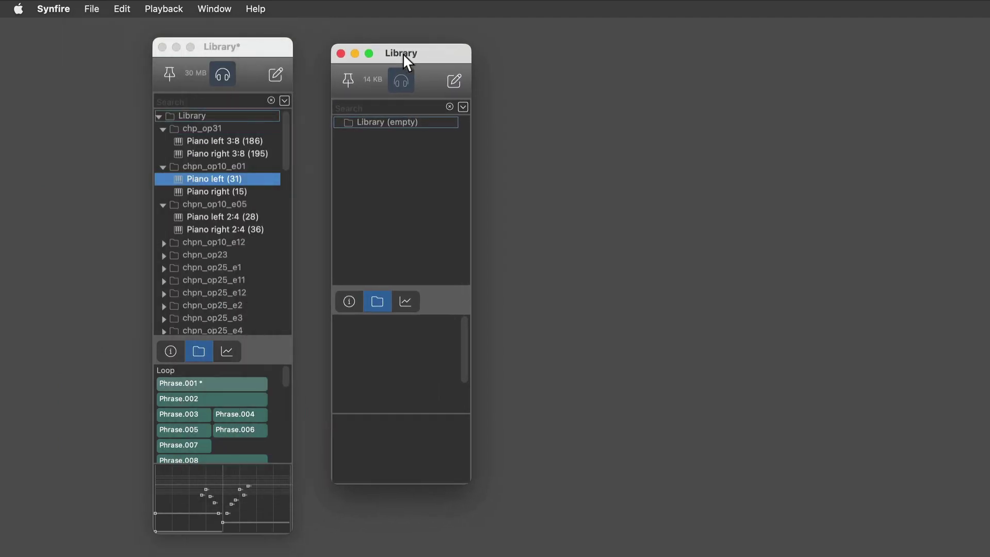
click(211, 192)
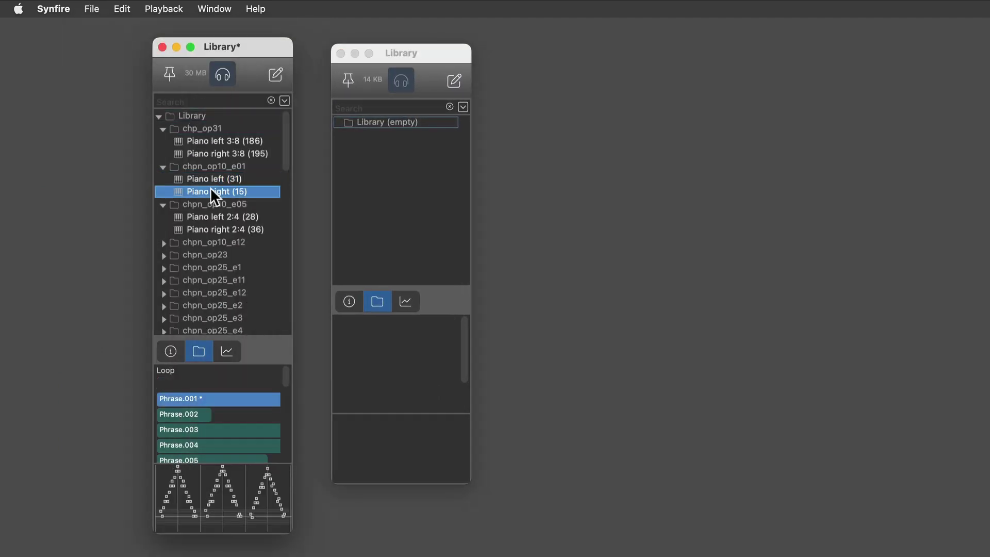